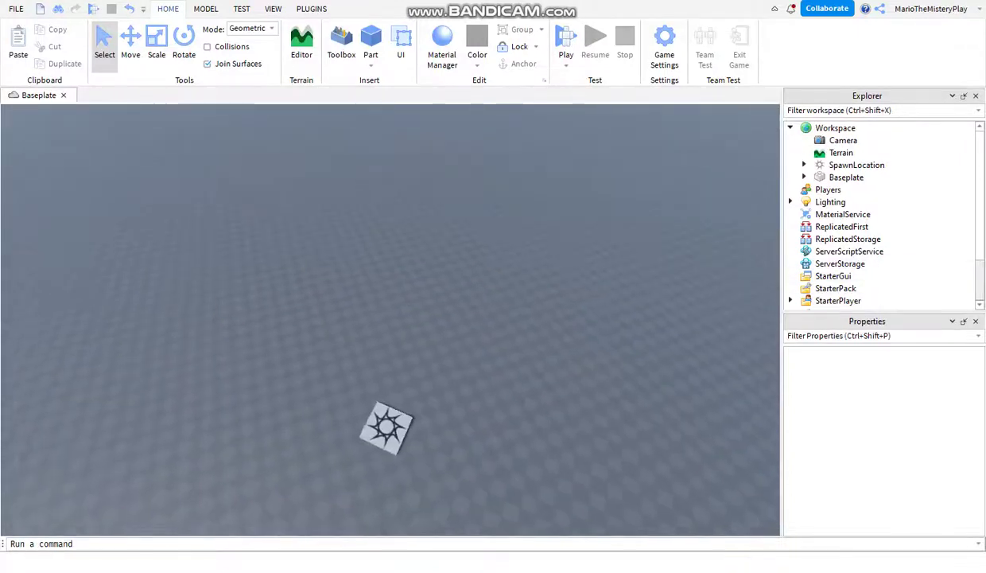
Orbit the baseplate view and browse the Home, Model, View and Plugins ribbon tabs
{"action": "left_click_drag", "start_coordinate": [591, 260], "coordinate": [408, 315]}
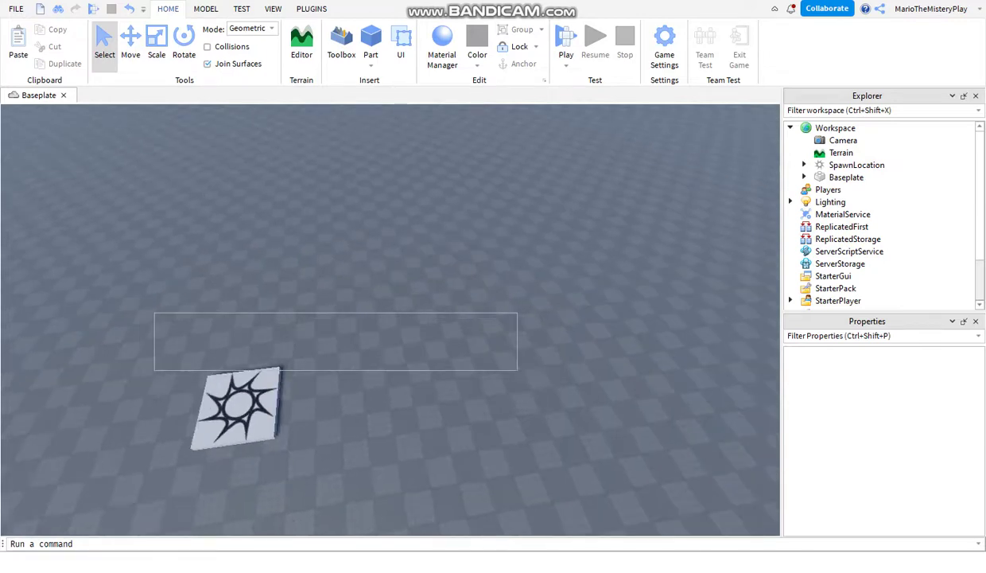
{"action": "left_click_drag", "start_coordinate": [154, 370], "coordinate": [291, 415]}
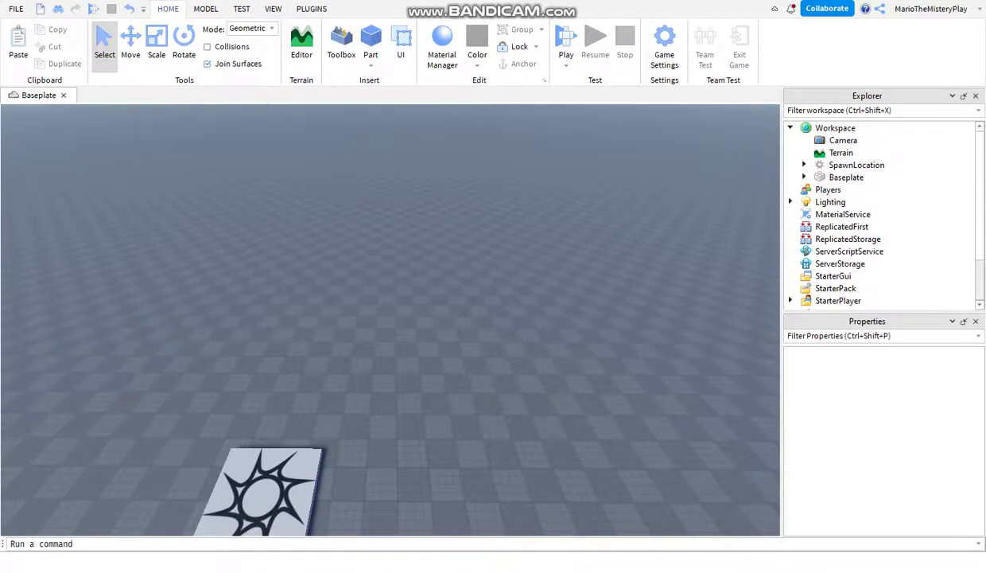
{"action": "right_click_drag", "start_coordinate": [290, 414], "coordinate": [262, 415]}
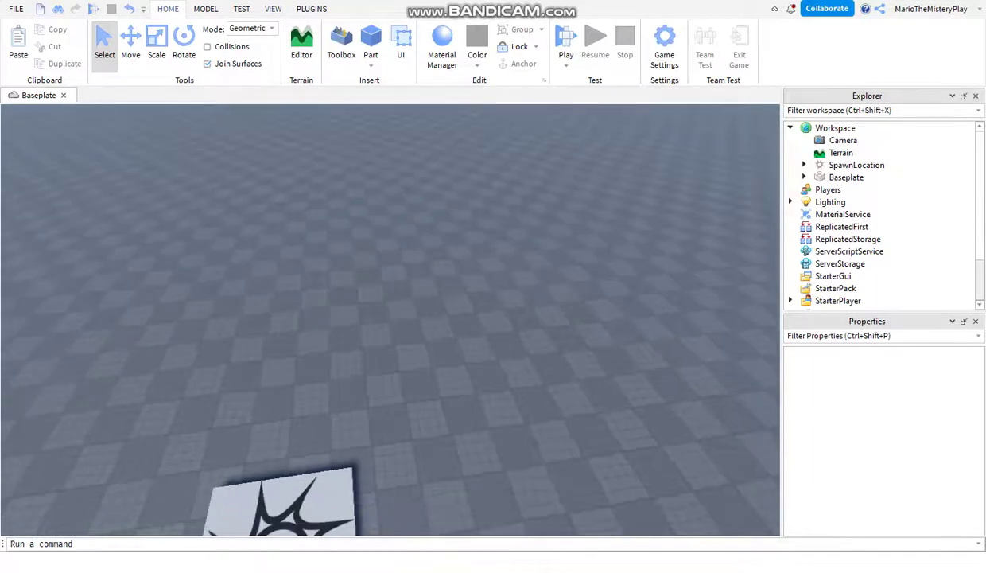
{"action": "left_click", "coordinate": [272, 9]}
{"action": "left_click", "coordinate": [168, 9]}
{"action": "left_click", "coordinate": [311, 9]}
{"action": "left_click", "coordinate": [273, 9]}
{"action": "left_click", "coordinate": [311, 9]}
{"action": "left_click", "coordinate": [273, 8]}
{"action": "left_click", "coordinate": [205, 8]}
{"action": "left_click", "coordinate": [272, 8]}
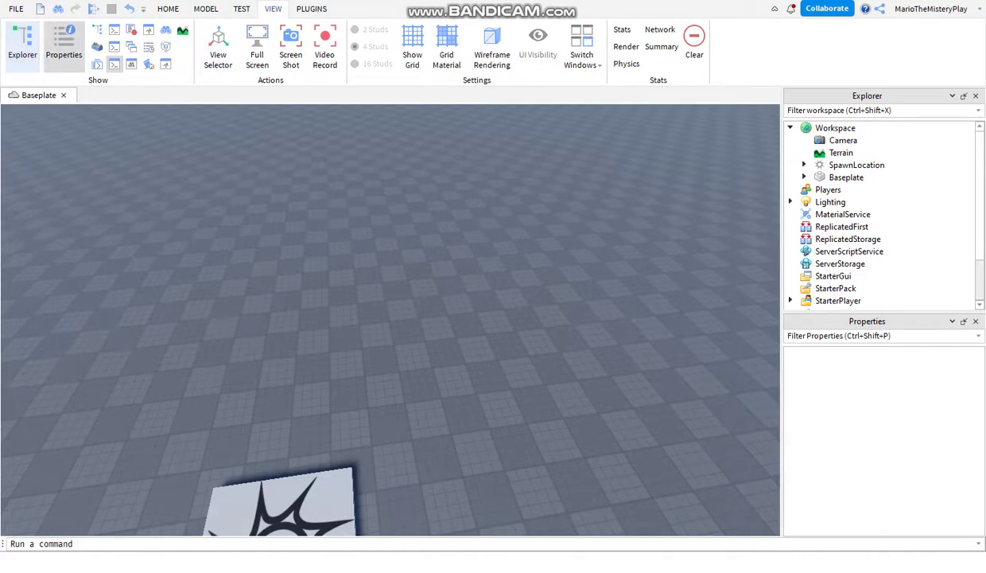
Toggle the Explorer and Properties panels off and back on, returning to Home
{"action": "left_click", "coordinate": [63, 44]}
{"action": "left_click", "coordinate": [23, 44]}
{"action": "left_click", "coordinate": [64, 44]}
{"action": "left_click", "coordinate": [22, 43]}
{"action": "left_click", "coordinate": [64, 44]}
{"action": "left_click", "coordinate": [22, 44]}
{"action": "left_click", "coordinate": [64, 43]}
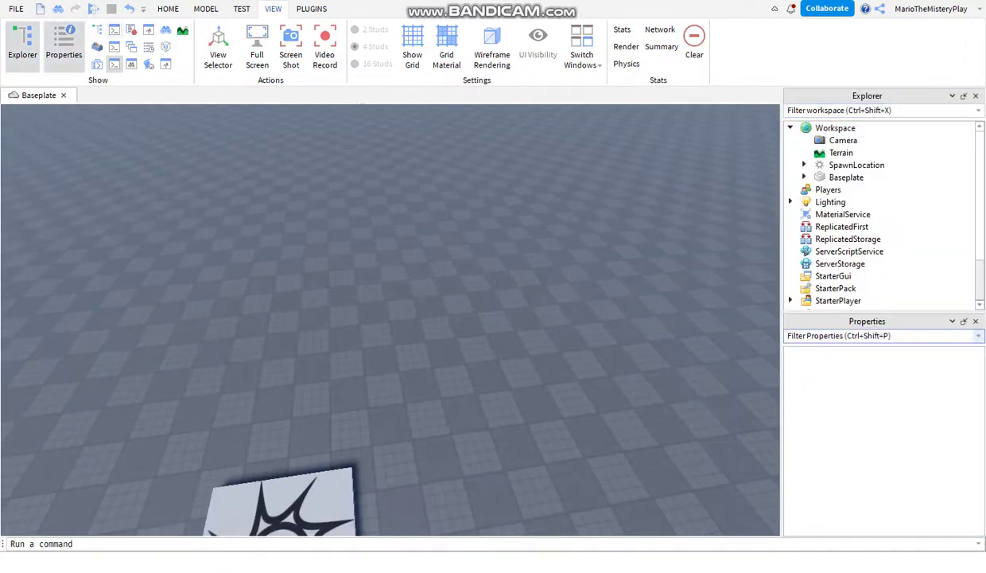
{"action": "right_click_drag", "start_coordinate": [390, 319], "coordinate": [422, 318]}
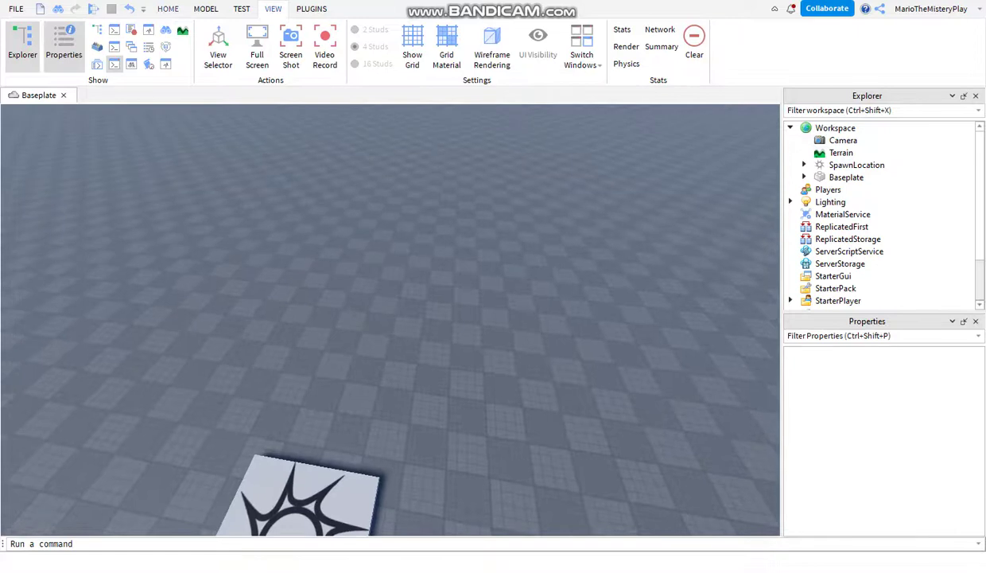
{"action": "left_click", "coordinate": [168, 9]}
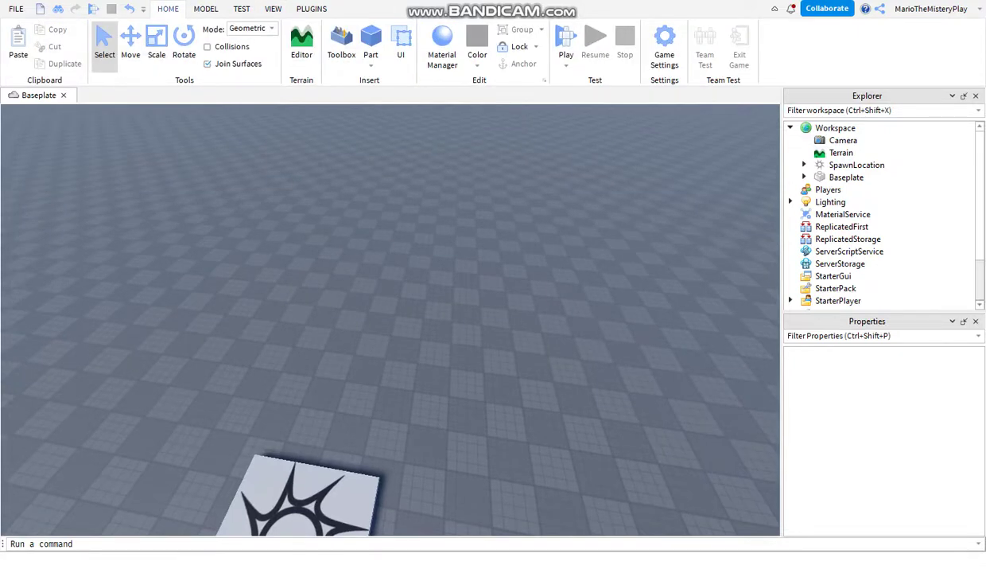
Insert one new block part onto the baseplate, undoing the extra duplicate
{"action": "scroll", "coordinate": [390, 318], "scroll_direction": "up", "scroll_amount": 2}
{"action": "scroll", "coordinate": [390, 318], "scroll_direction": "up", "scroll_amount": 2}
{"action": "scroll", "coordinate": [390, 318], "scroll_direction": "up", "scroll_amount": 2}
{"action": "key", "text": "ctrl+v"}
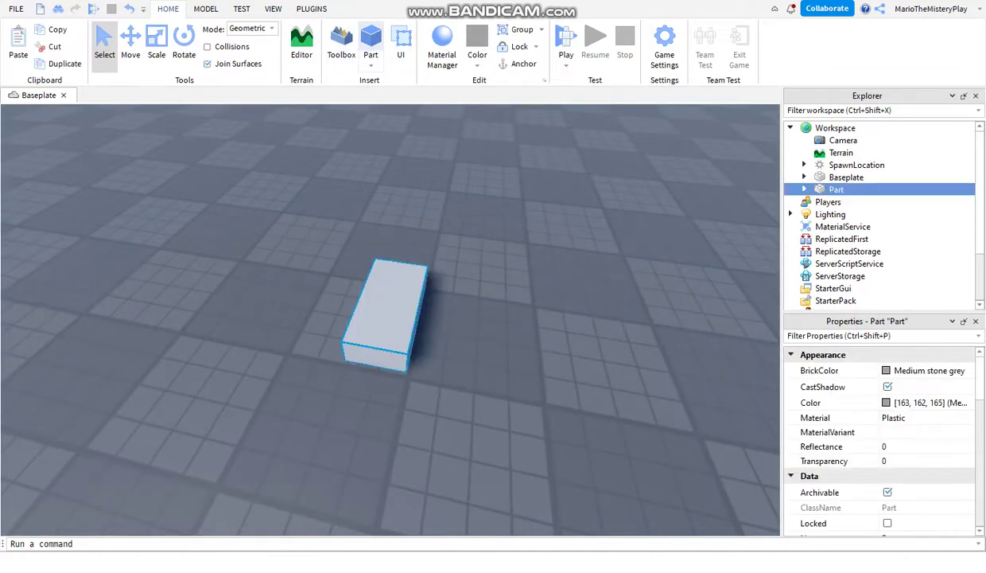
{"action": "key", "text": "ctrl+d"}
{"action": "key", "text": "ctrl+d"}
{"action": "key", "text": "ctrl+d"}
{"action": "key", "text": "ctrl+d"}
{"action": "key", "text": "ctrl+d"}
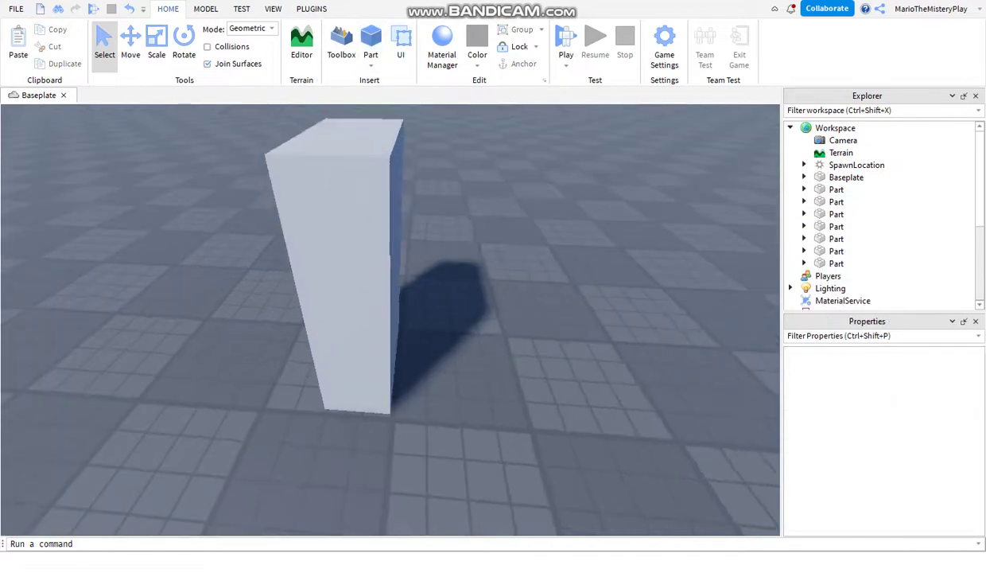
{"action": "key", "text": "ctrl+z"}
{"action": "key", "text": "ctrl+z"}
{"action": "key", "text": "ctrl+z"}
{"action": "key", "text": "ctrl+z"}
{"action": "key", "text": "ctrl+z"}
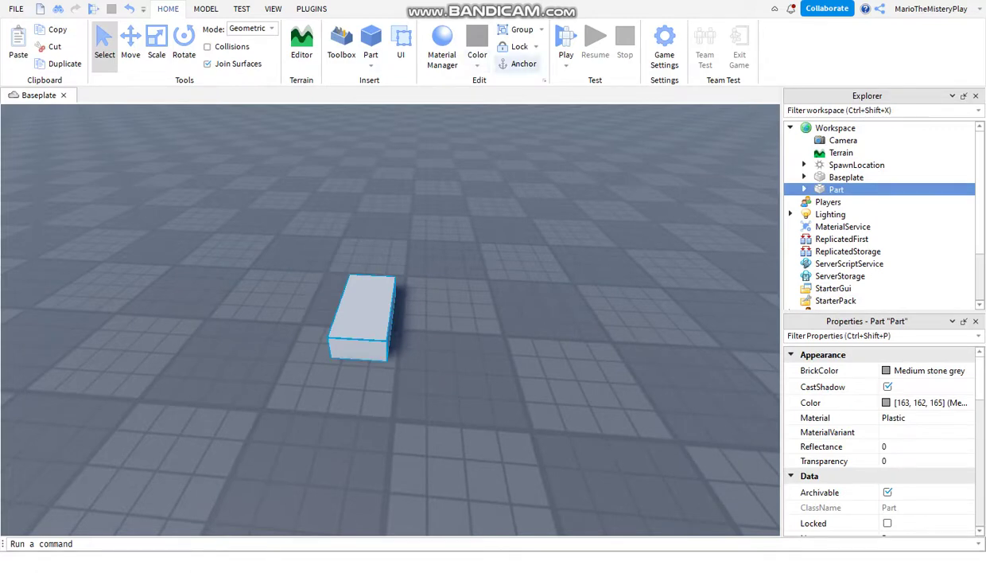
Check the block's Anchored property in Properties, undoing the accidental unanchor
{"action": "scroll", "coordinate": [875, 445], "scroll_direction": "down", "scroll_amount": 2}
{"action": "scroll", "coordinate": [875, 446], "scroll_direction": "down", "scroll_amount": 3}
{"action": "scroll", "coordinate": [875, 445], "scroll_direction": "down", "scroll_amount": 2}
{"action": "scroll", "coordinate": [875, 446], "scroll_direction": "down", "scroll_amount": 2}
{"action": "scroll", "coordinate": [874, 446], "scroll_direction": "down", "scroll_amount": 3}
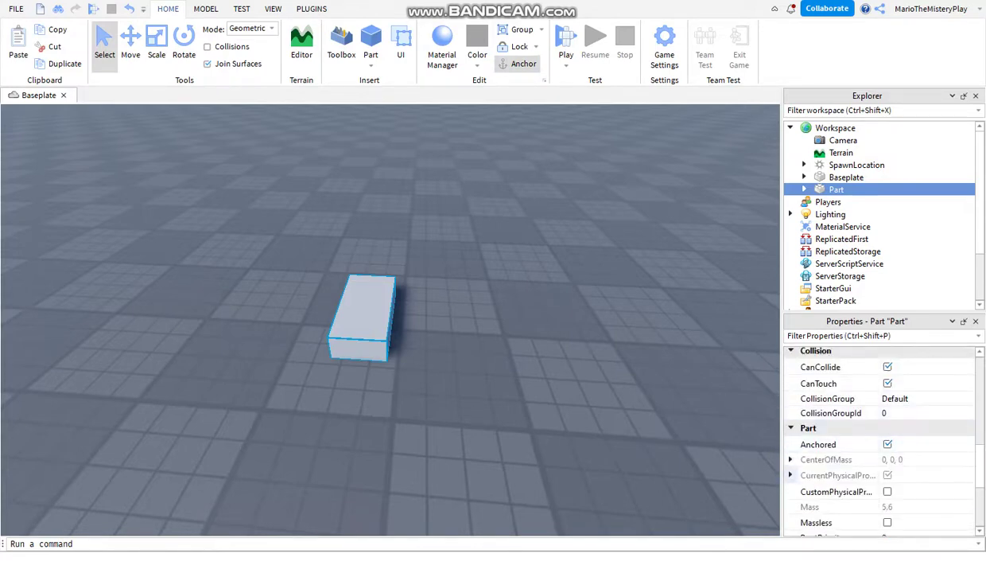
{"action": "left_click", "coordinate": [808, 428]}
{"action": "left_click", "coordinate": [888, 444]}
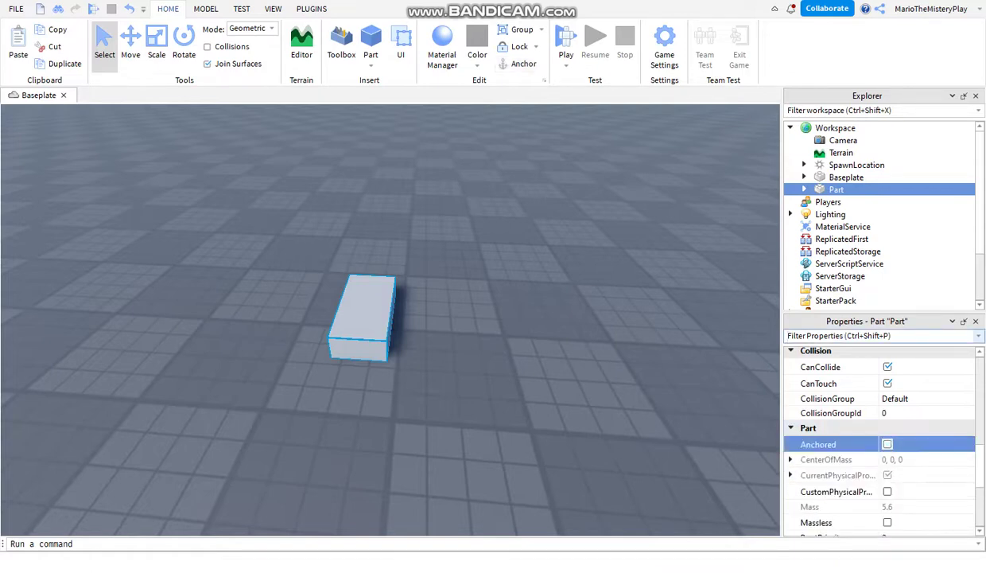
{"action": "key", "text": "Escape"}
{"action": "key", "text": "ctrl+z"}
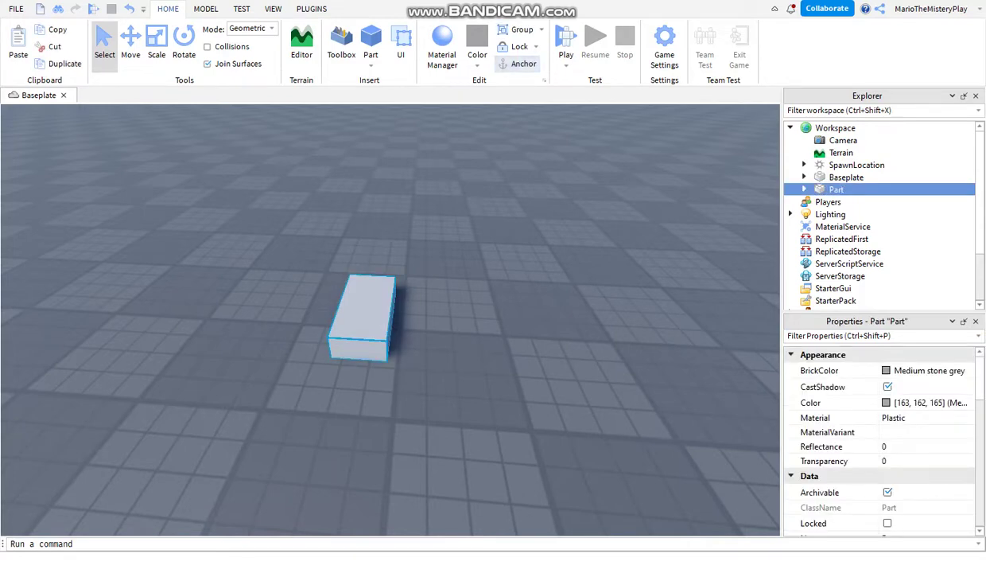
{"action": "key", "text": "Escape"}
Scale the block into a tall wall slab and duplicate it into side pillars
{"action": "mouse_move", "coordinate": [362, 318]}
{"action": "left_mouse_down"}
{"action": "mouse_move", "coordinate": [440, 306]}
{"action": "mouse_move", "coordinate": [242, 247]}
{"action": "mouse_move", "coordinate": [121, 269]}
{"action": "left_mouse_up"}
{"action": "left_click", "coordinate": [156, 46]}
{"action": "left_click_drag", "start_coordinate": [361, 235], "coordinate": [370, 159]}
{"action": "right_click_drag", "start_coordinate": [398, 318], "coordinate": [478, 318]}
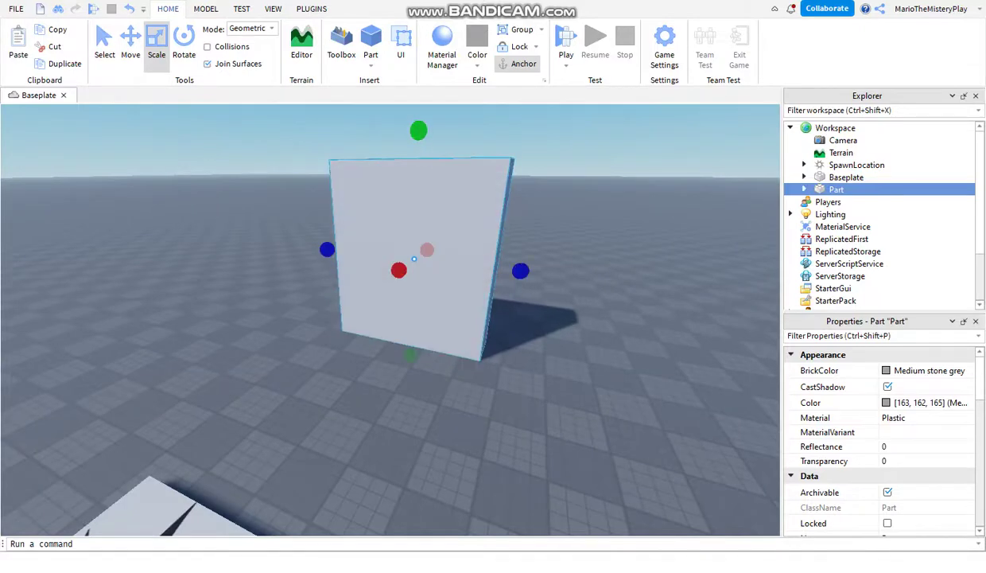
{"action": "key", "text": "ctrl+d"}
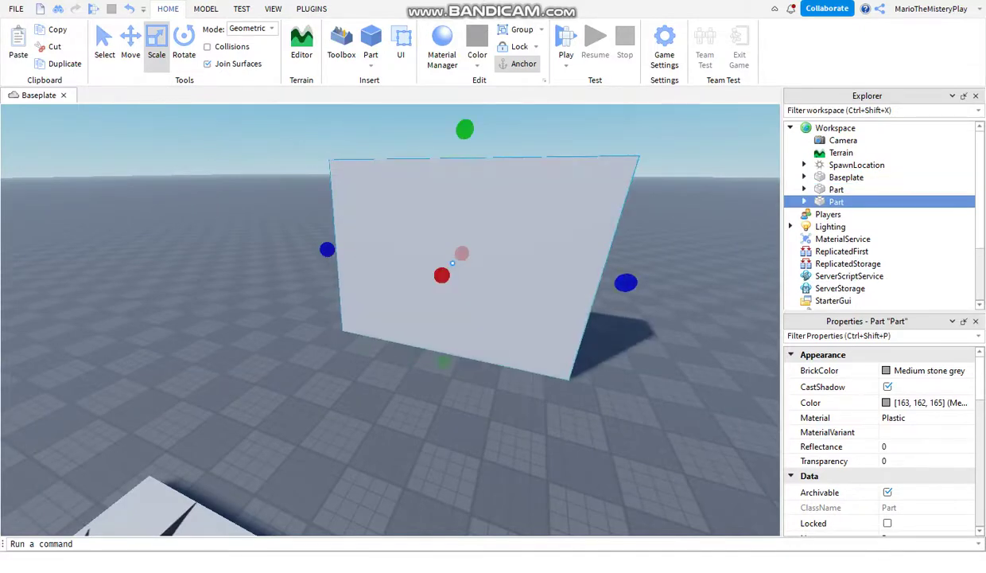
{"action": "mouse_move", "coordinate": [327, 250]}
{"action": "left_mouse_down"}
{"action": "mouse_move", "coordinate": [504, 269]}
{"action": "mouse_move", "coordinate": [352, 252]}
{"action": "left_mouse_up"}
{"action": "key", "text": "ctrl+d"}
Shrink a copy into a beam spanning the top of the pillars
{"action": "key", "text": "w"}
{"action": "key", "text": "f"}
{"action": "left_click_drag", "start_coordinate": [353, 346], "coordinate": [430, 210]}
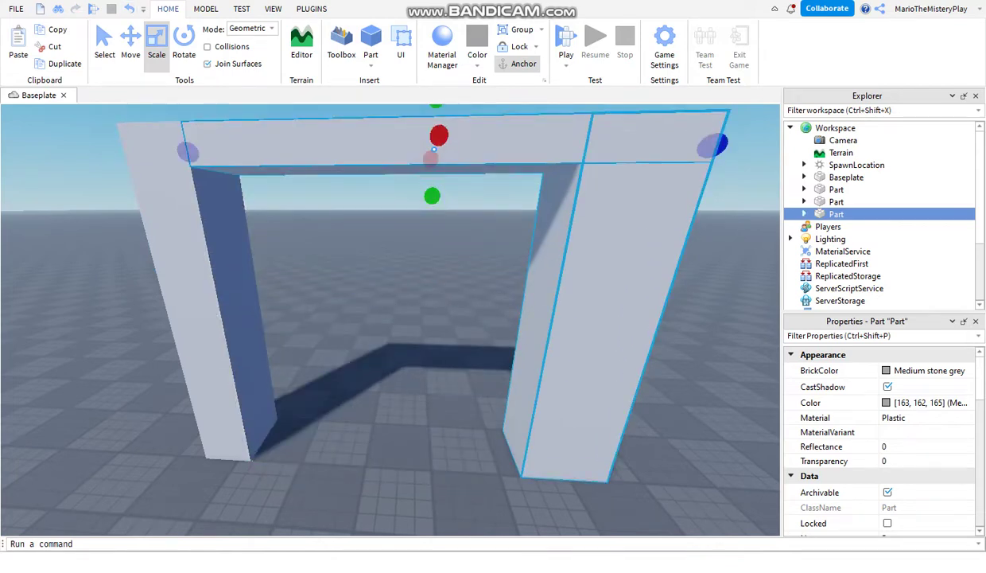
{"action": "left_click_drag", "start_coordinate": [708, 156], "coordinate": [509, 147]}
{"action": "key", "text": "d"}
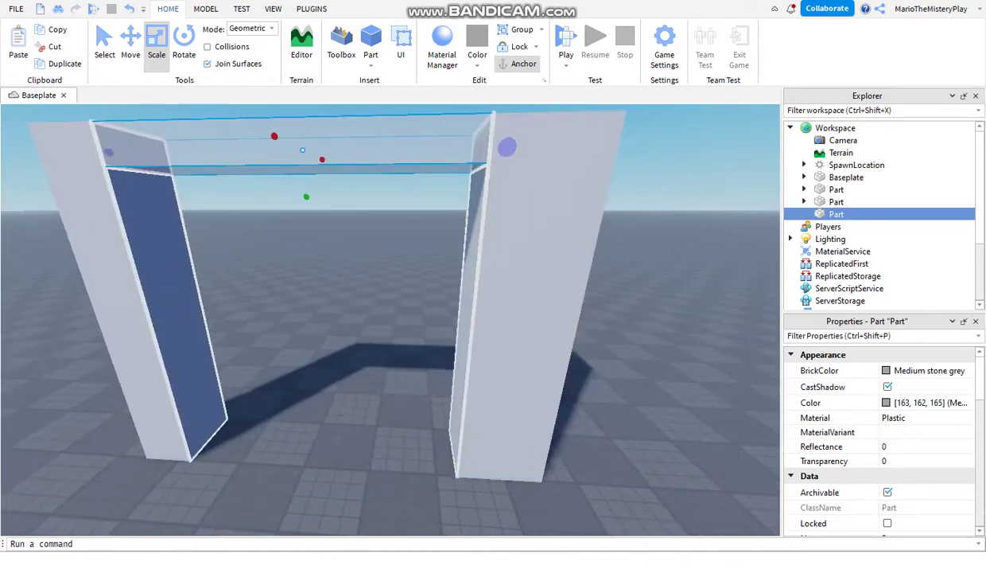
{"action": "key", "text": "a"}
{"action": "key", "text": "w"}
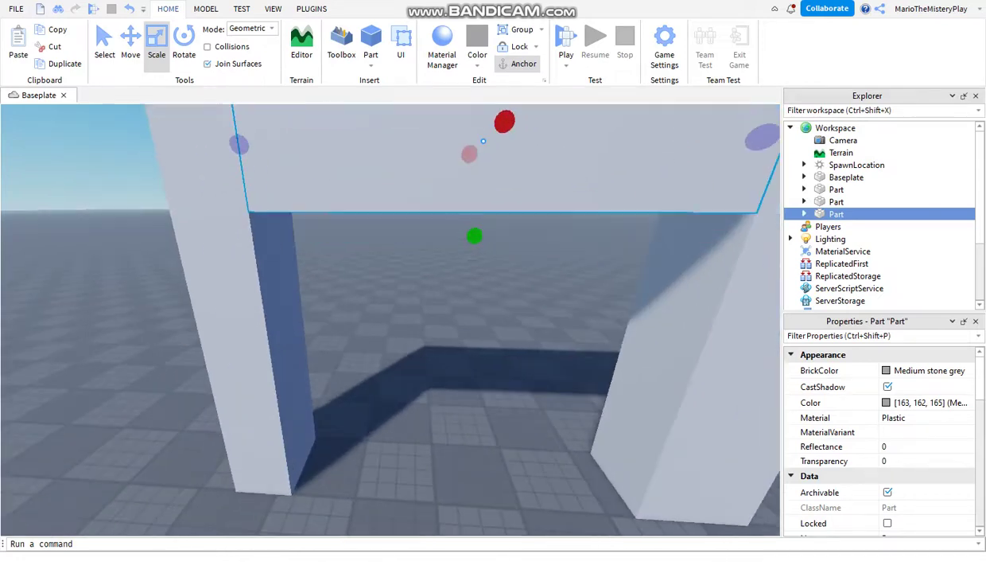
Add a filler panel in the doorway opening and rename it 'wall'
{"action": "key", "text": "ctrl+d"}
{"action": "left_click_drag", "start_coordinate": [448, 516], "coordinate": [451, 491]}
{"action": "key", "text": "f"}
{"action": "key", "text": "w"}
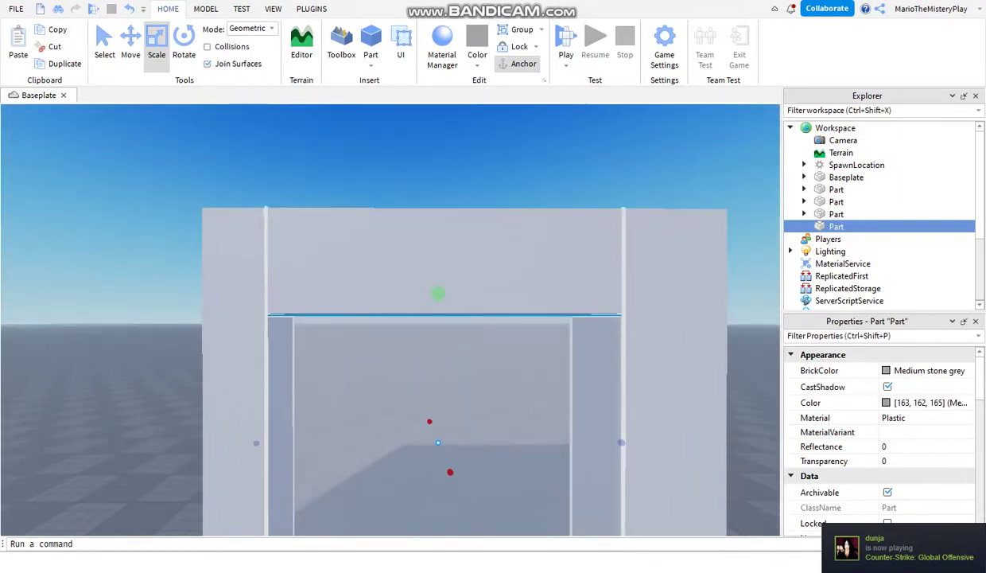
{"action": "key", "text": "s"}
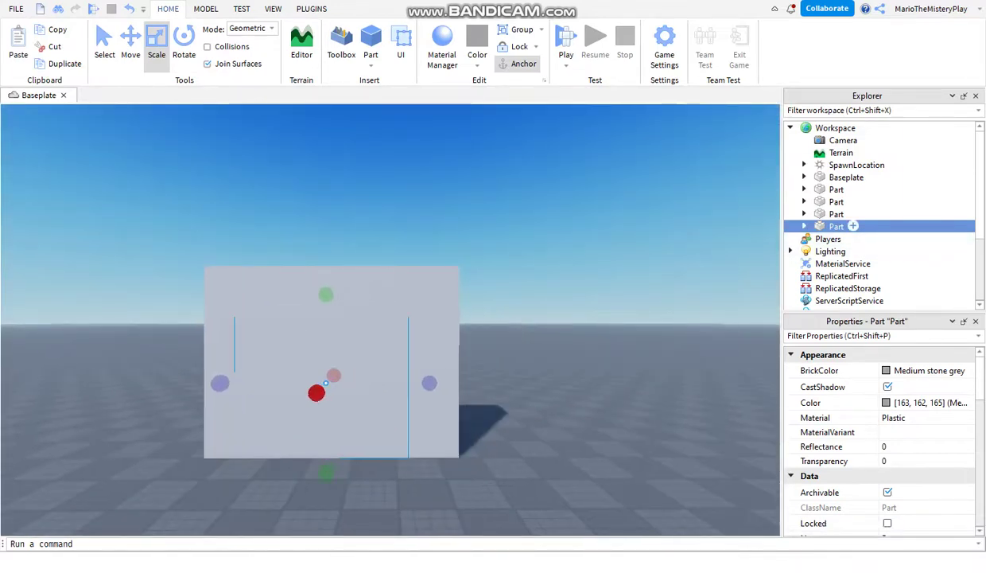
{"action": "key", "text": "F2"}
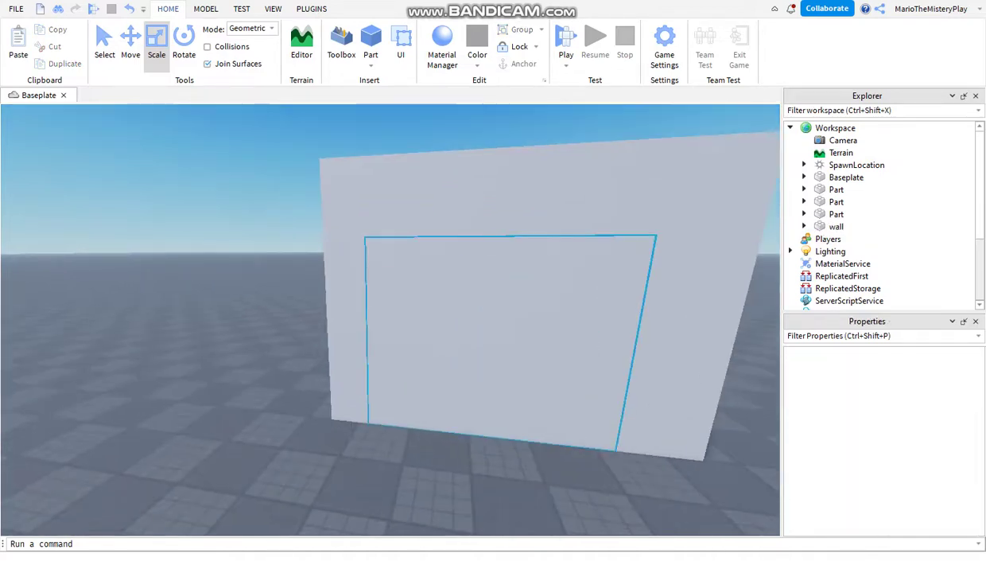
{"action": "left_click", "coordinate": [477, 334]}
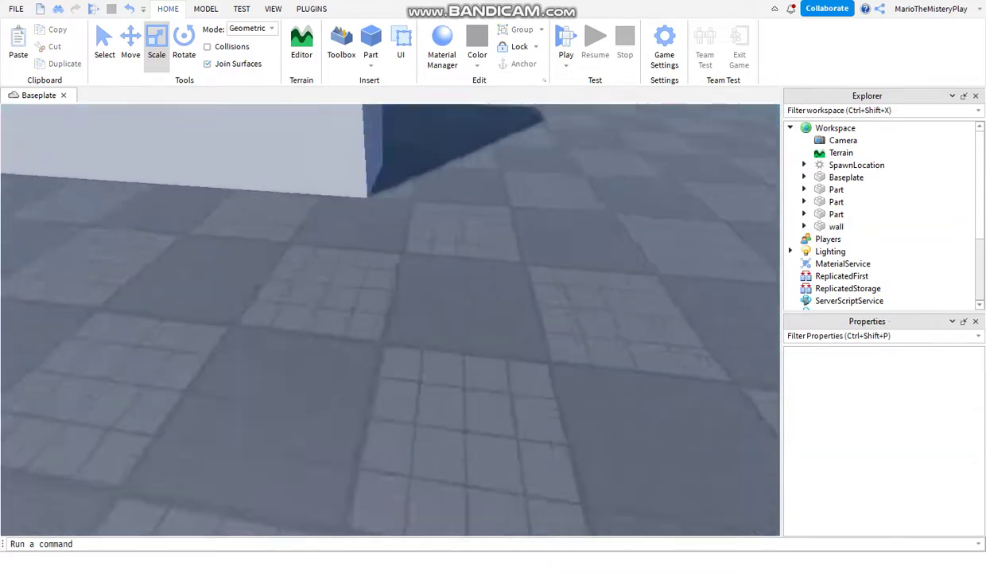
Add a tall red cylinder part beside the wall
{"action": "left_click", "coordinate": [371, 39]}
{"action": "right_click_drag", "start_coordinate": [390, 318], "coordinate": [318, 295]}
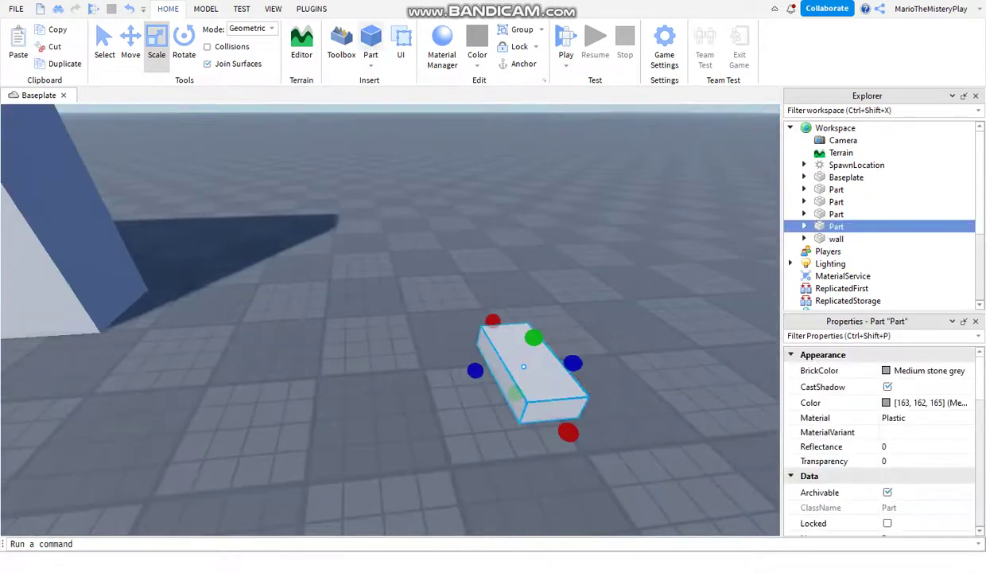
{"action": "key", "text": "Delete"}
{"action": "left_click", "coordinate": [370, 64]}
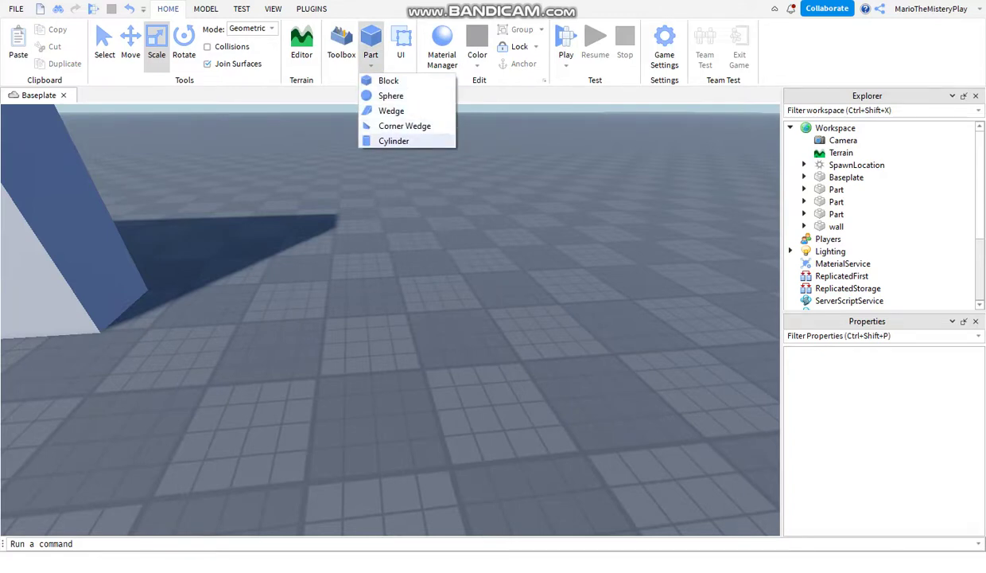
{"action": "left_click", "coordinate": [394, 141]}
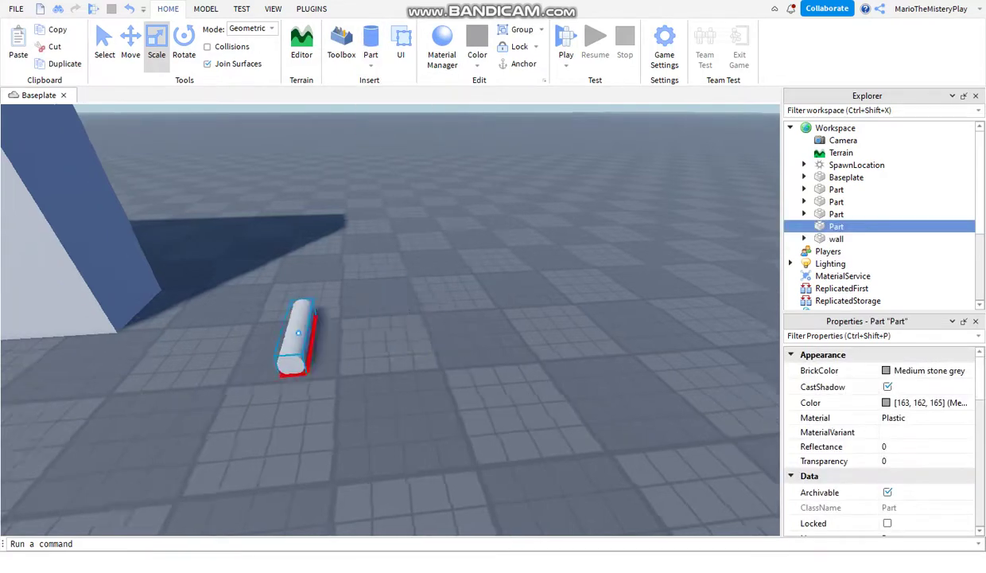
{"action": "mouse_move", "coordinate": [389, 318]}
{"action": "right_mouse_down"}
{"action": "mouse_move", "coordinate": [446, 302]}
{"action": "mouse_move", "coordinate": [430, 275]}
{"action": "right_mouse_up"}
{"action": "left_click_drag", "start_coordinate": [412, 235], "coordinate": [413, 201]}
{"action": "left_click", "coordinate": [929, 370]}
{"action": "left_click", "coordinate": [899, 430]}
{"action": "right_click_drag", "start_coordinate": [477, 319], "coordinate": [446, 302]}
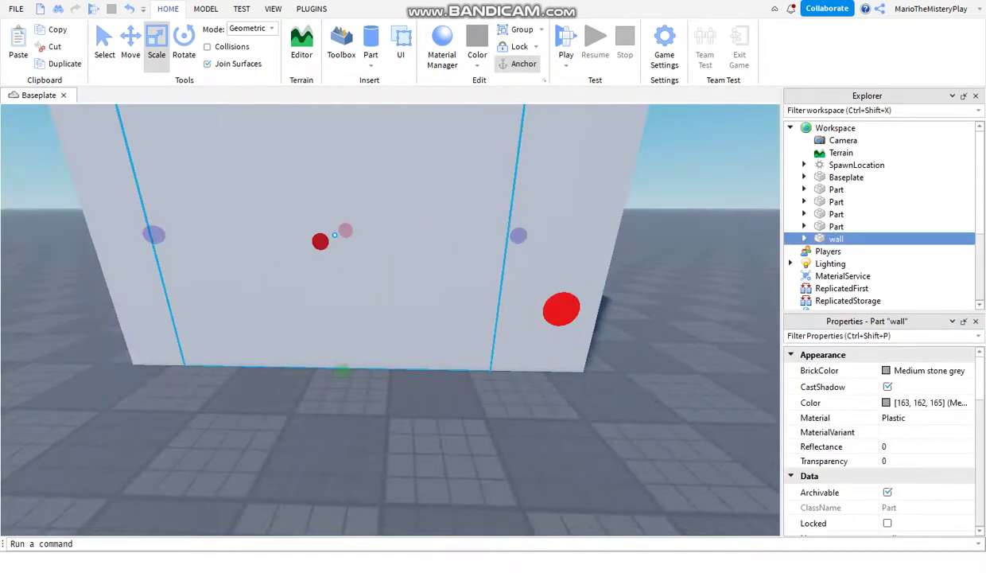
Colour the inner 'wall' door panel Smoky grey
{"action": "key", "text": "s"}
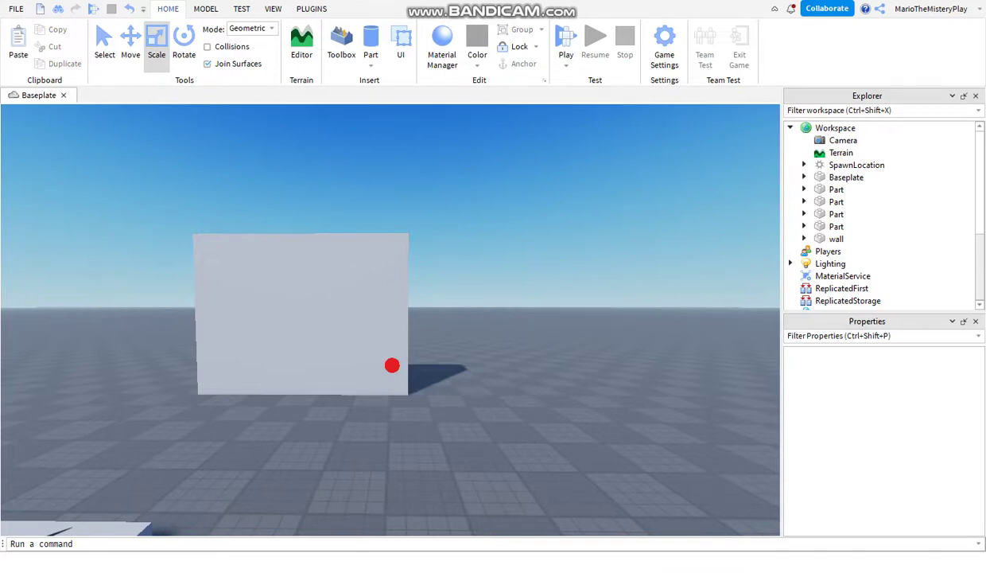
{"action": "key", "text": "w"}
{"action": "left_click", "coordinate": [343, 268]}
{"action": "left_click", "coordinate": [929, 370]}
{"action": "left_click", "coordinate": [863, 543]}
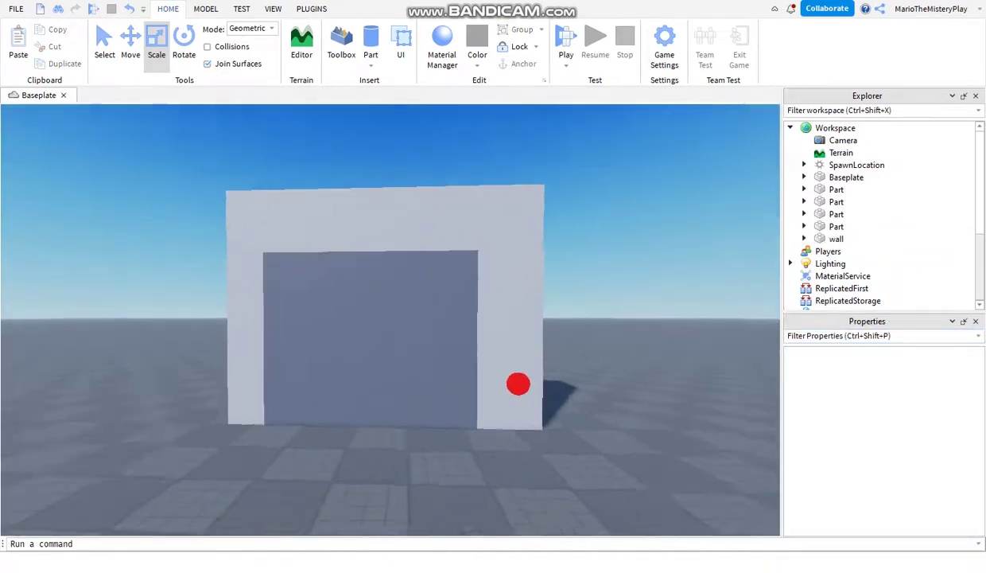
{"action": "left_click", "coordinate": [393, 332]}
Set a custom colour on the door panel with the full colour picker
{"action": "right_click_drag", "start_coordinate": [393, 331], "coordinate": [401, 299]}
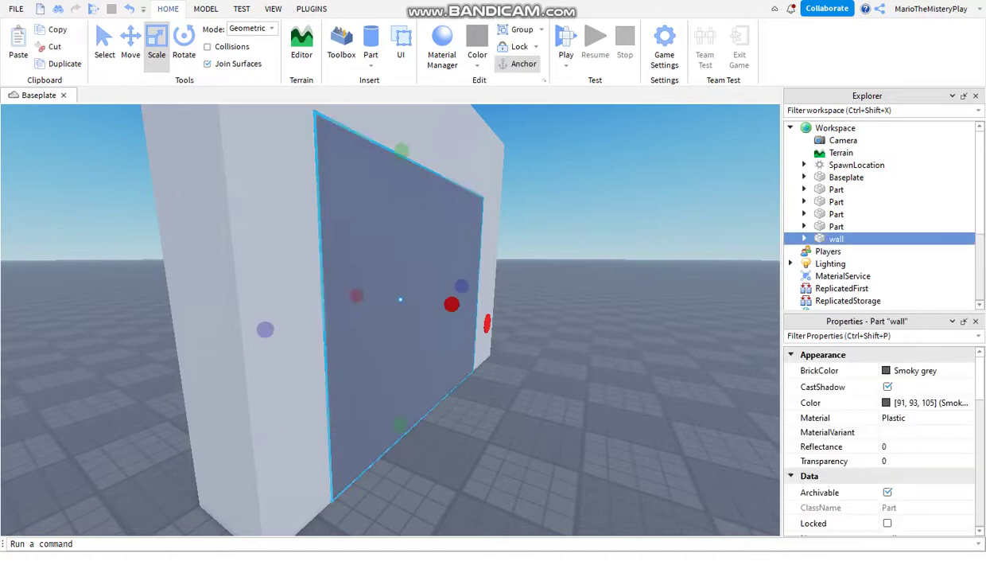
{"action": "left_click", "coordinate": [915, 370]}
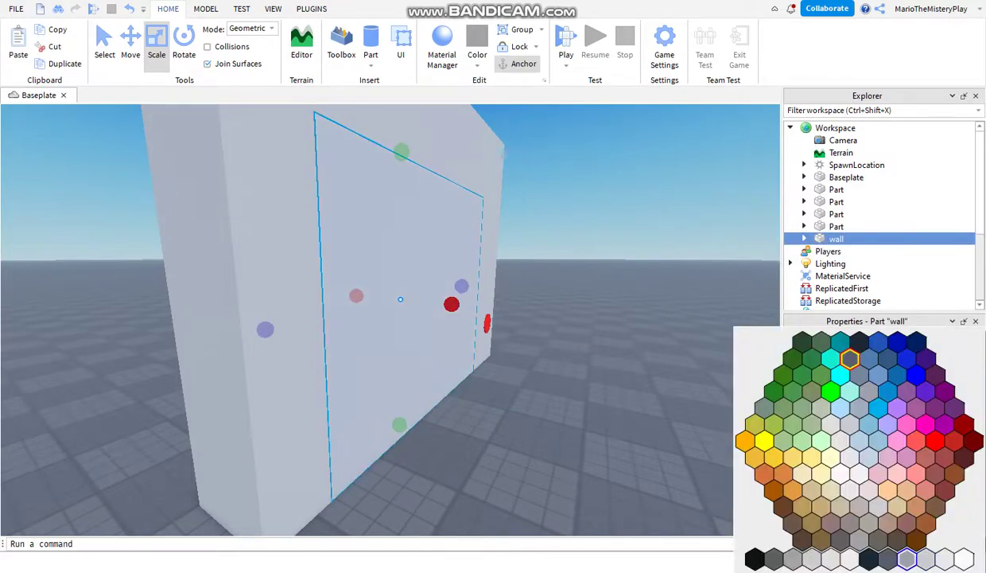
{"action": "left_click", "coordinate": [886, 403]}
{"action": "left_click", "coordinate": [537, 291]}
{"action": "left_click", "coordinate": [583, 406]}
Paste a copy of the panel, shrink it to a bottom strip, and colour it Smoky grey
{"action": "key", "text": "ctrl+v"}
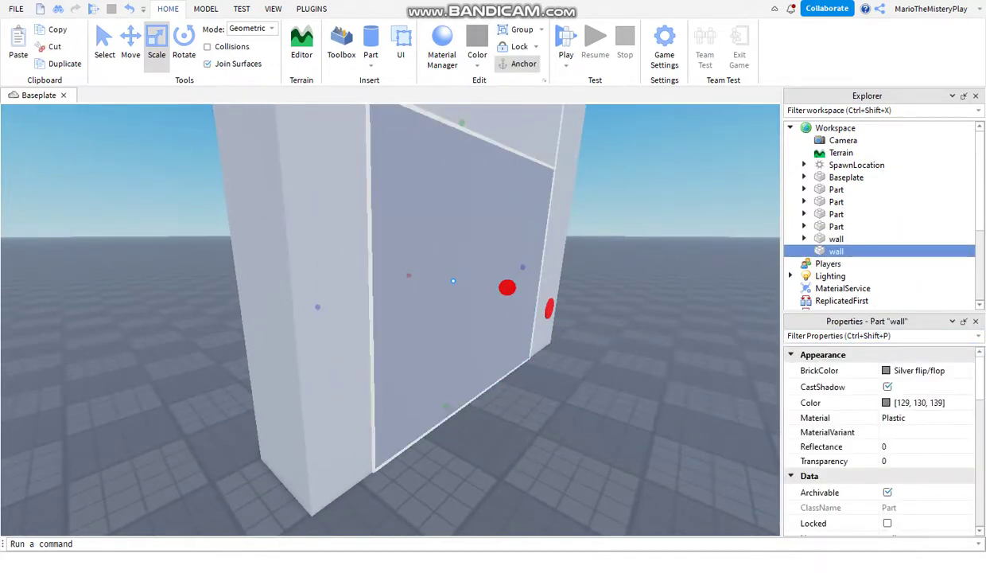
{"action": "left_click_drag", "start_coordinate": [461, 123], "coordinate": [450, 320]}
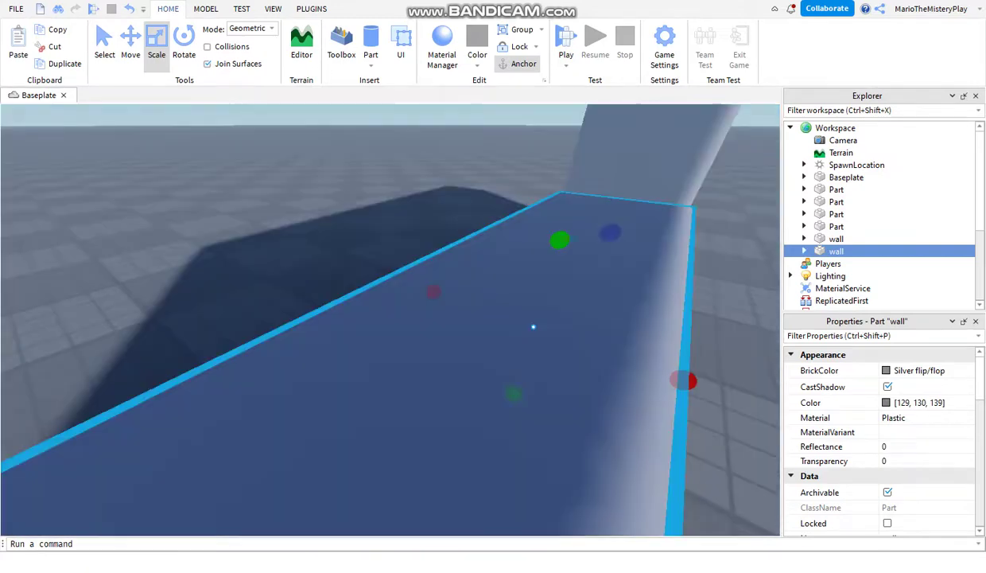
{"action": "right_click_drag", "start_coordinate": [448, 363], "coordinate": [467, 381]}
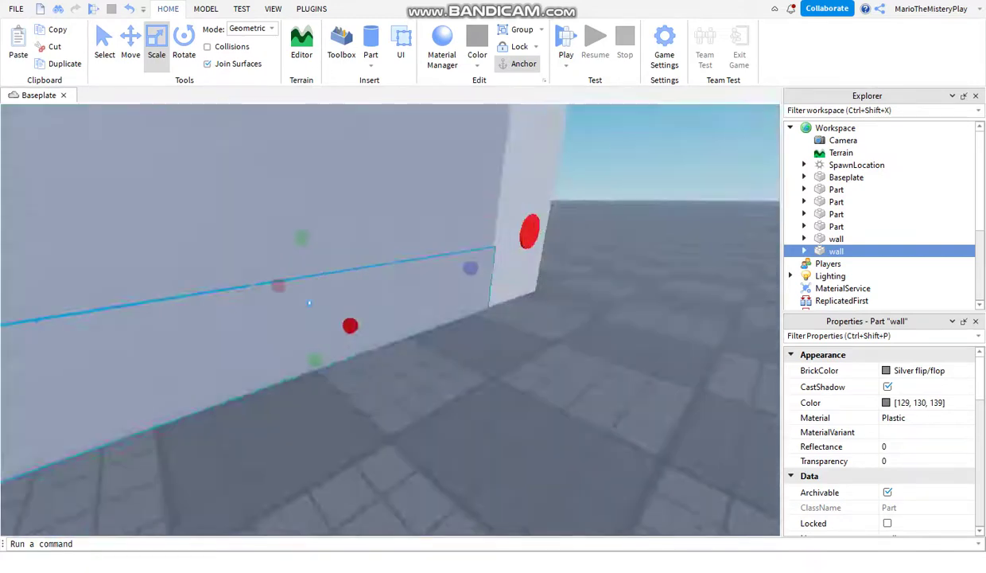
{"action": "left_click", "coordinate": [918, 370]}
{"action": "left_click", "coordinate": [835, 522]}
{"action": "left_click", "coordinate": [919, 371]}
{"action": "left_click", "coordinate": [861, 541]}
{"action": "key", "text": "ctrl+1"}
Duplicate the strip repeatedly in Move mode to stack slats up the doorway
{"action": "key", "text": "ctrl+2"}
{"action": "key", "text": "ctrl+d"}
{"action": "key", "text": "ctrl+d"}
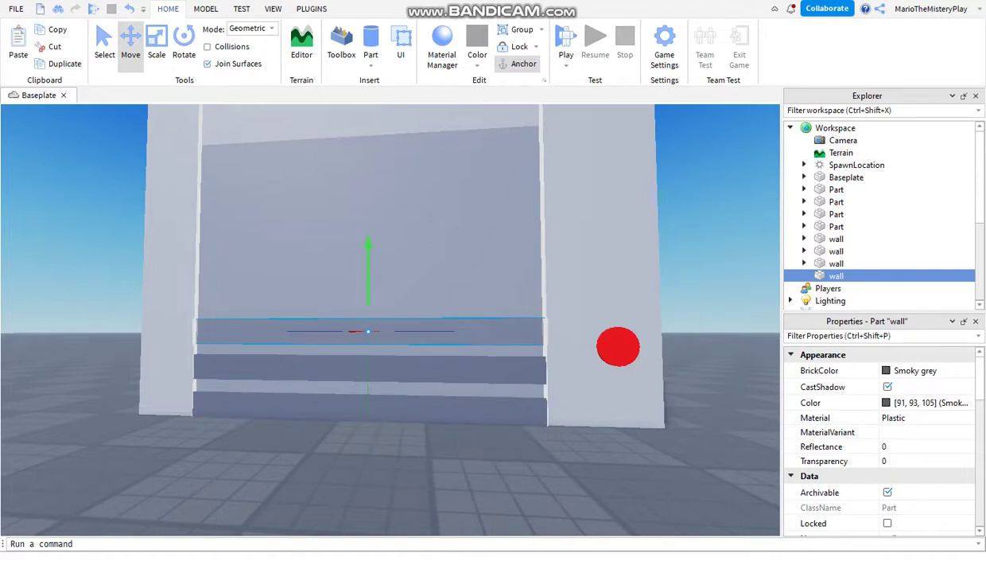
{"action": "key", "text": "ctrl+d"}
{"action": "key", "text": "ctrl+d"}
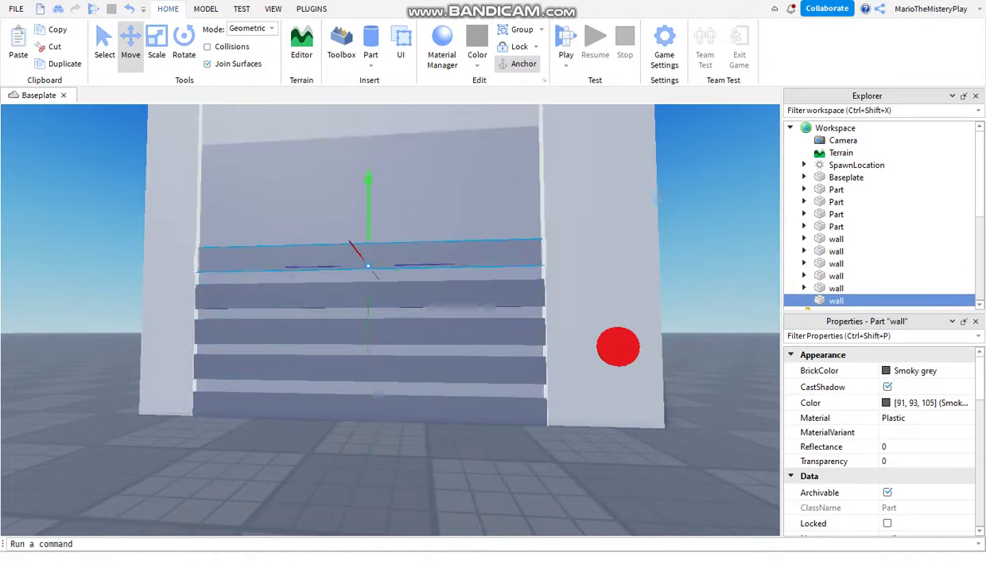
{"action": "key", "text": "ctrl+d"}
{"action": "key", "text": "ctrl+d"}
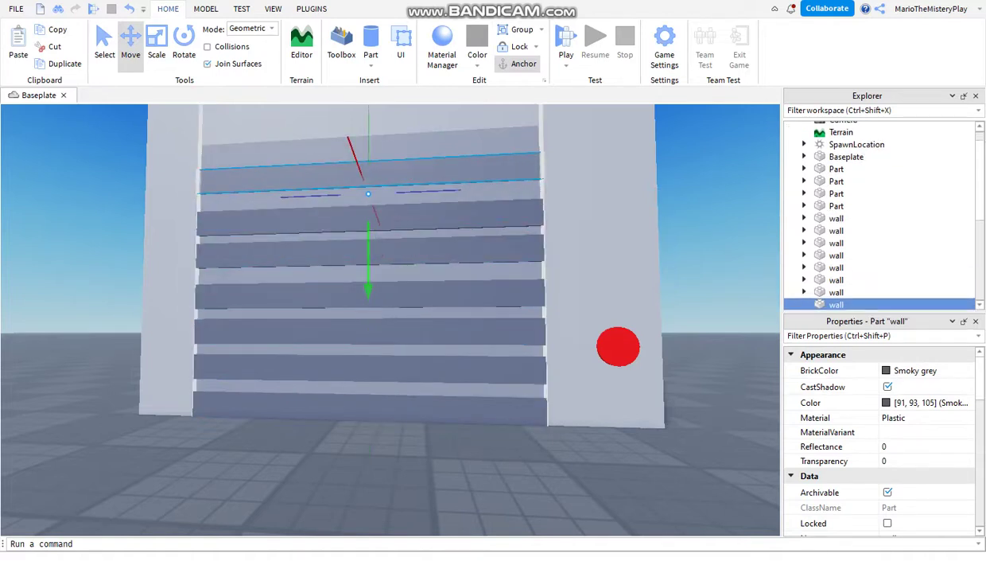
{"action": "key", "text": "ctrl+d"}
Ctrl-select all nine slats from bottom to top
{"action": "left_click", "coordinate": [370, 177], "text": "ctrl"}
{"action": "left_click", "coordinate": [445, 217], "text": "ctrl"}
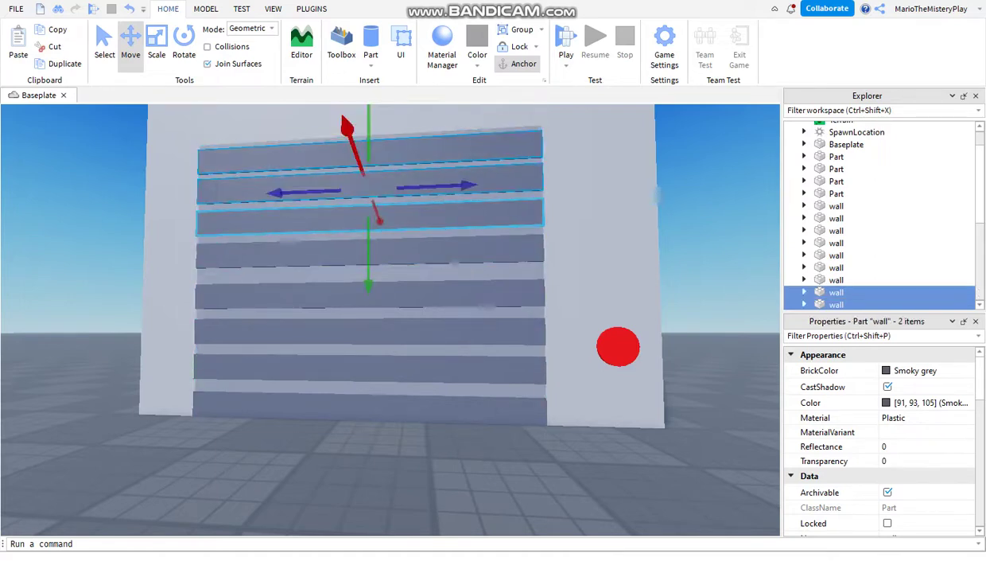
{"action": "left_click", "coordinate": [370, 293], "text": "ctrl"}
{"action": "left_click", "coordinate": [370, 330], "text": "ctrl"}
{"action": "left_click", "coordinate": [369, 367], "text": "ctrl"}
{"action": "left_click", "coordinate": [370, 405], "text": "ctrl"}
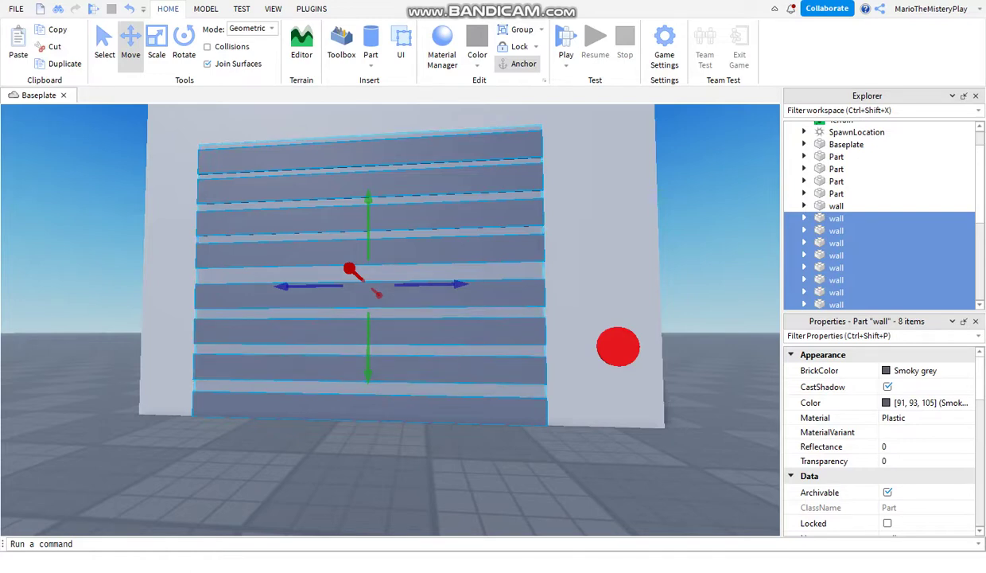
{"action": "left_click", "coordinate": [370, 139], "text": "shift"}
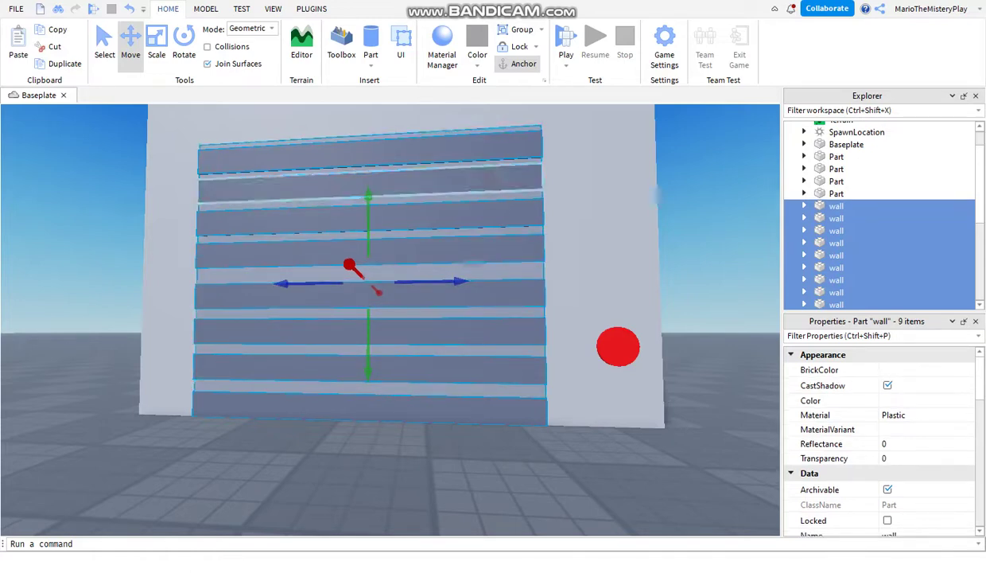
{"action": "left_click", "coordinate": [205, 9]}
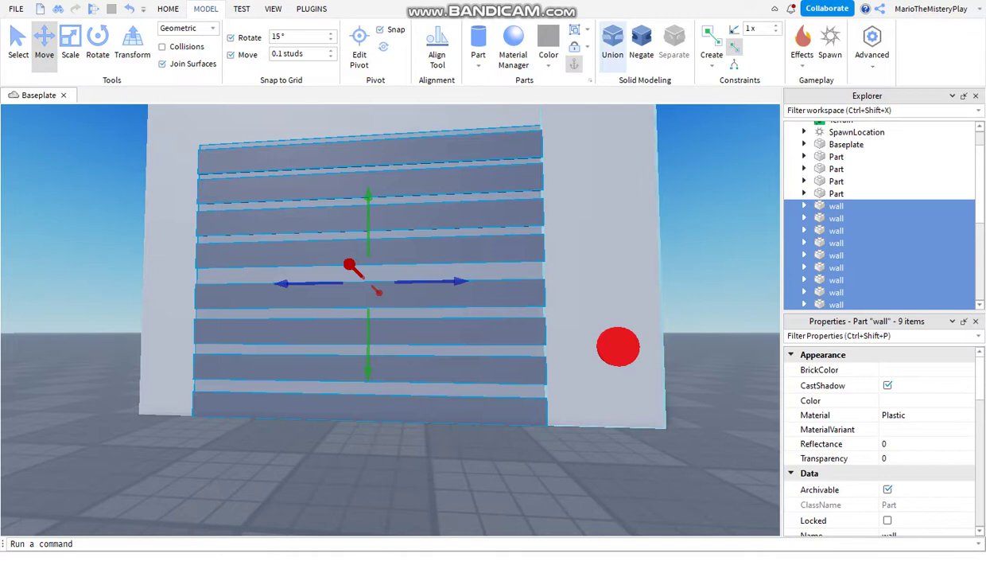
Union the slats into one garage-door piece with Metal material
{"action": "left_click", "coordinate": [612, 44]}
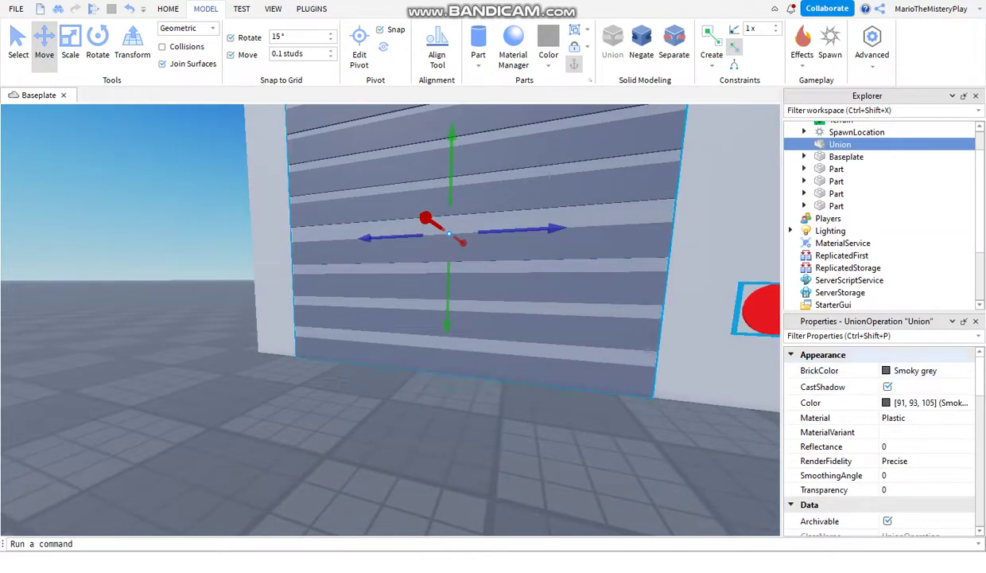
{"action": "left_click", "coordinate": [923, 417]}
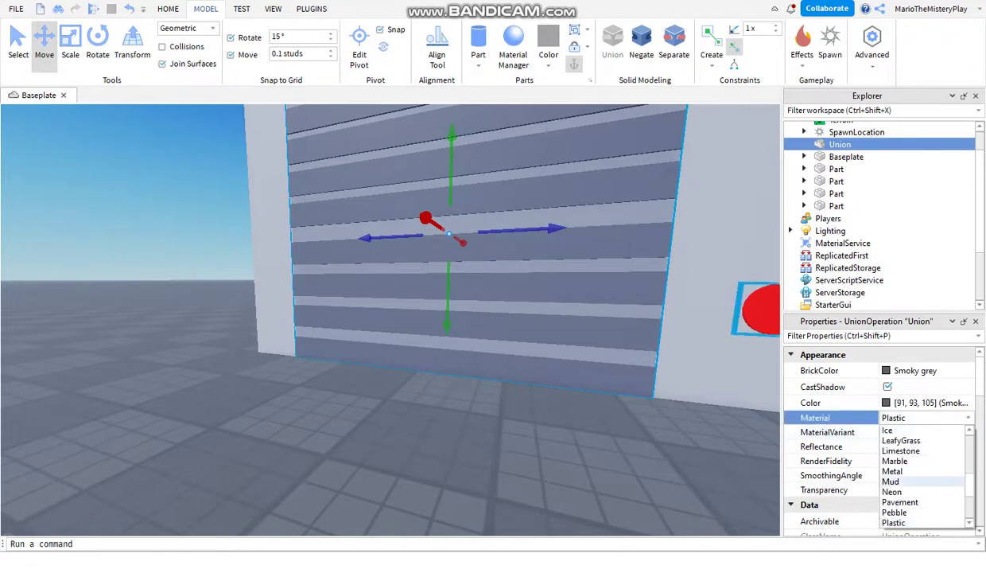
{"action": "left_click", "coordinate": [891, 481]}
{"action": "left_click", "coordinate": [159, 159]}
{"action": "scroll", "coordinate": [390, 318], "scroll_direction": "down", "scroll_amount": 5}
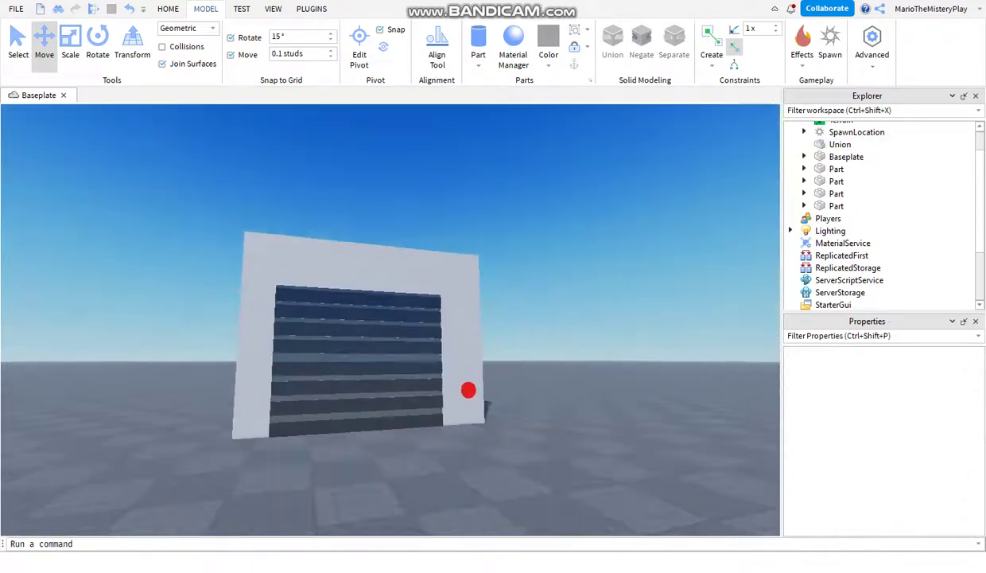
{"action": "left_click", "coordinate": [419, 242]}
{"action": "left_click", "coordinate": [636, 445]}
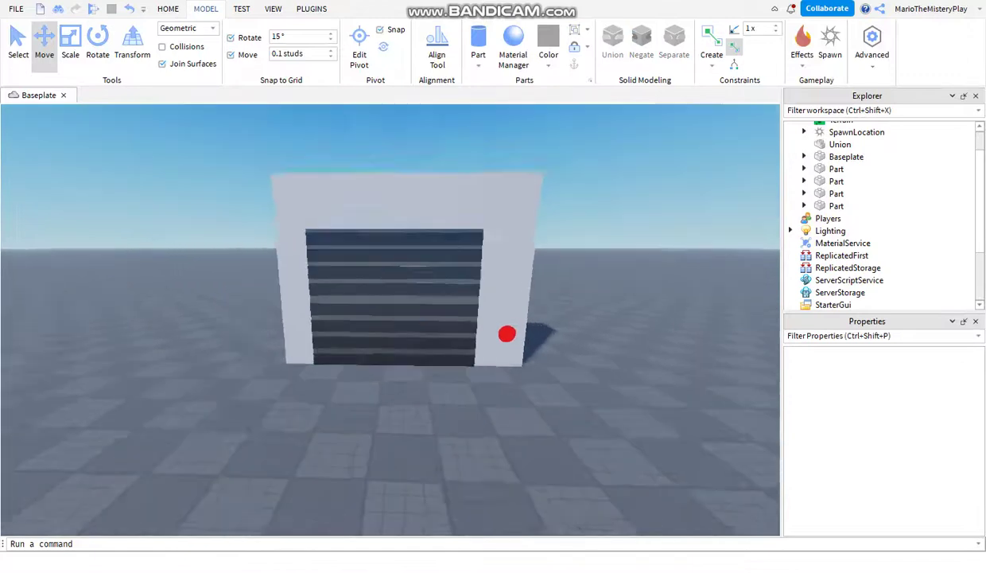
Click around the wall pieces to inspect the new metal garage door
{"action": "left_click", "coordinate": [509, 310]}
{"action": "left_click", "coordinate": [159, 477]}
{"action": "scroll", "coordinate": [390, 319], "scroll_direction": "up", "scroll_amount": 3}
{"action": "left_click", "coordinate": [406, 318]}
{"action": "left_click", "coordinate": [119, 159]}
{"action": "scroll", "coordinate": [509, 374], "scroll_direction": "up", "scroll_amount": 3}
Rename the red cylinder to 'button' in Explorer
{"action": "left_click", "coordinate": [511, 379]}
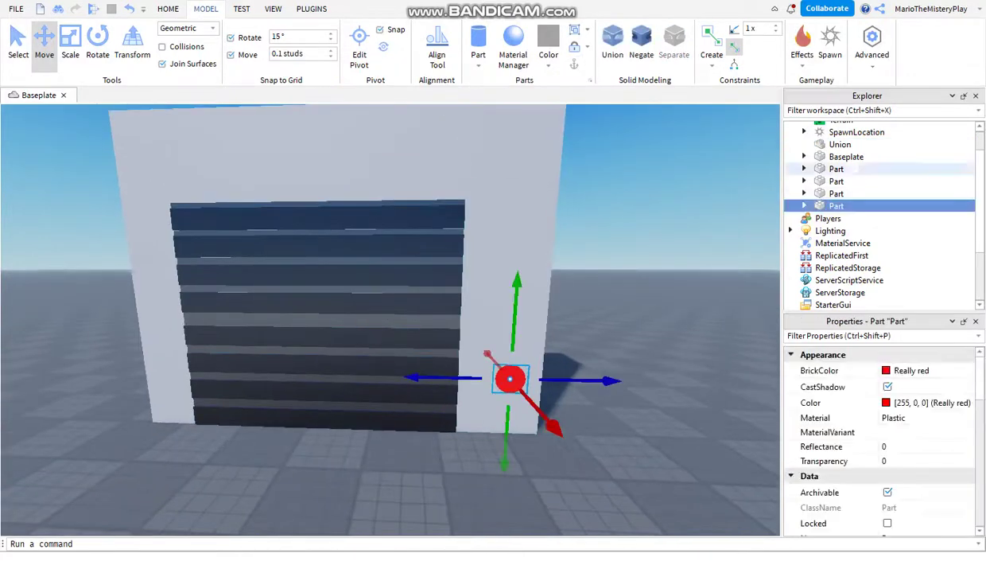
{"action": "left_click", "coordinate": [837, 205]}
{"action": "type", "text": "button"}
{"action": "key", "text": "Return"}
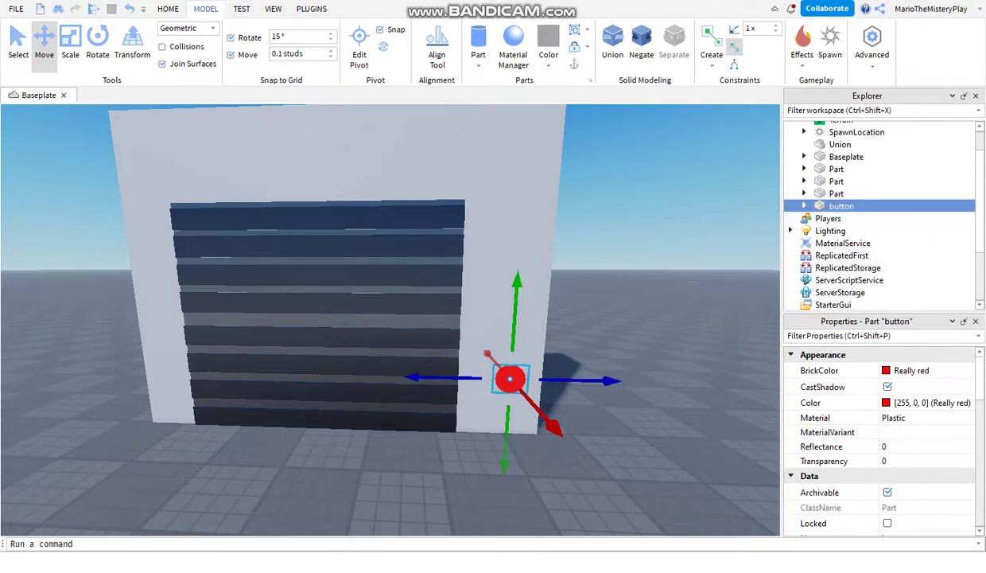
{"action": "left_click", "coordinate": [334, 318]}
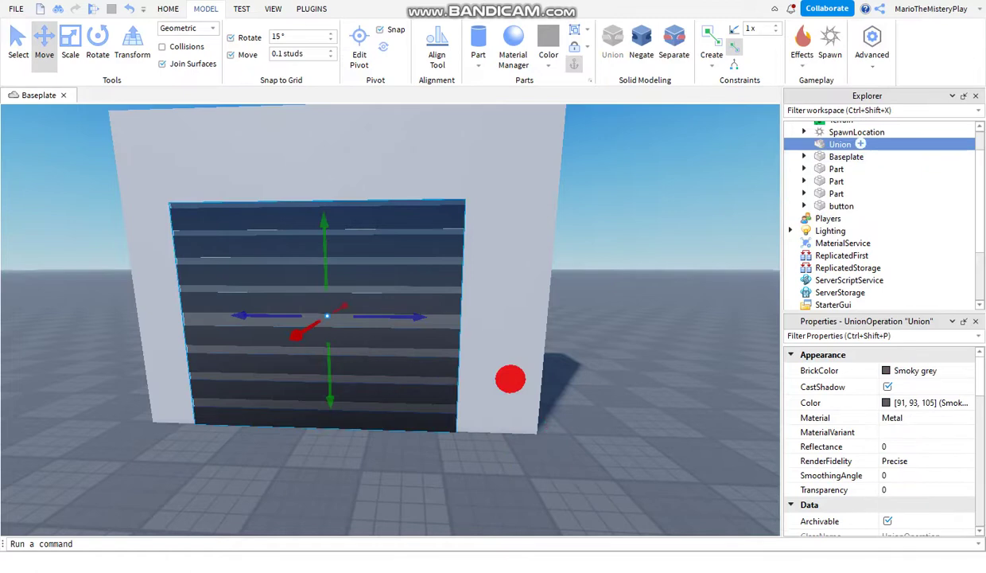
{"action": "left_click", "coordinate": [836, 144]}
Name the union 'wall' and select the button part
{"action": "type", "text": "wall"}
{"action": "key", "text": "Return"}
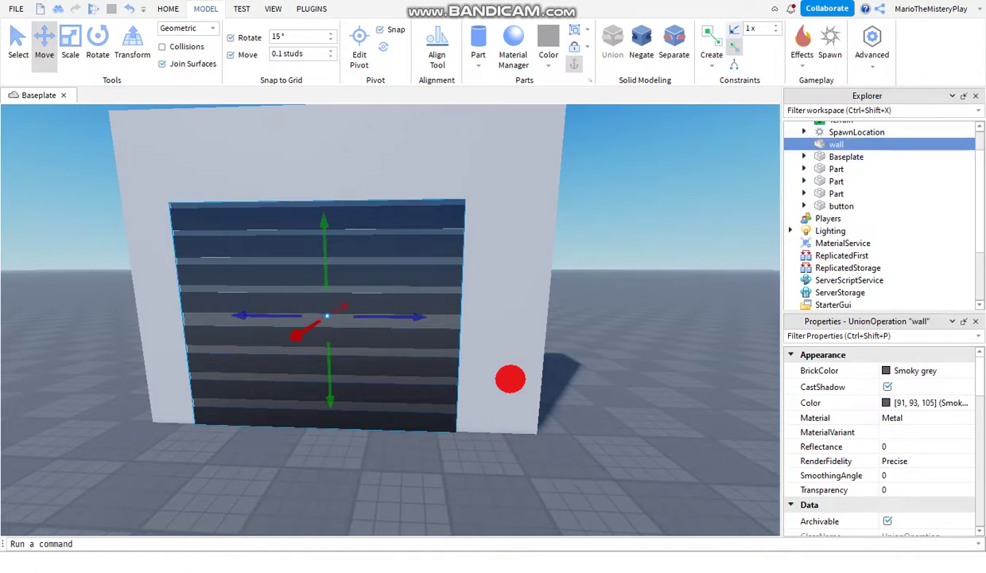
{"action": "left_click", "coordinate": [842, 206]}
{"action": "left_click", "coordinate": [863, 205]}
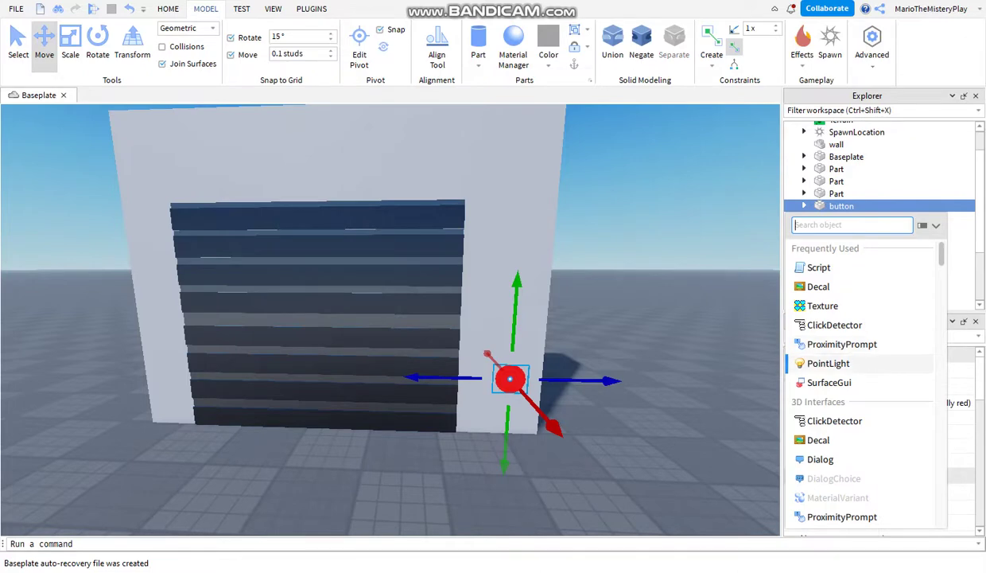
{"action": "key", "text": "Escape"}
Insert a ClickDetector into the button part
{"action": "key", "text": "f"}
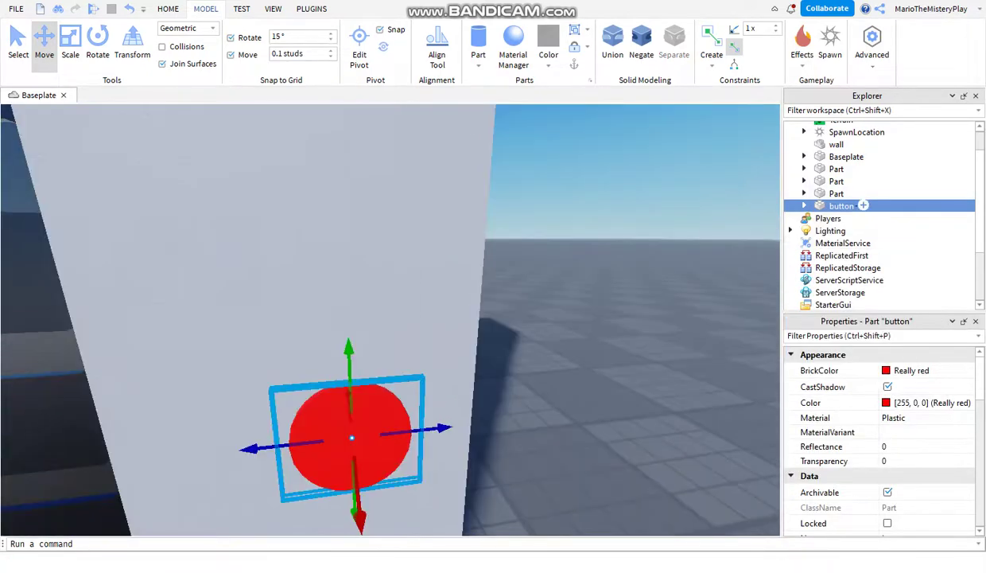
{"action": "left_click", "coordinate": [863, 205]}
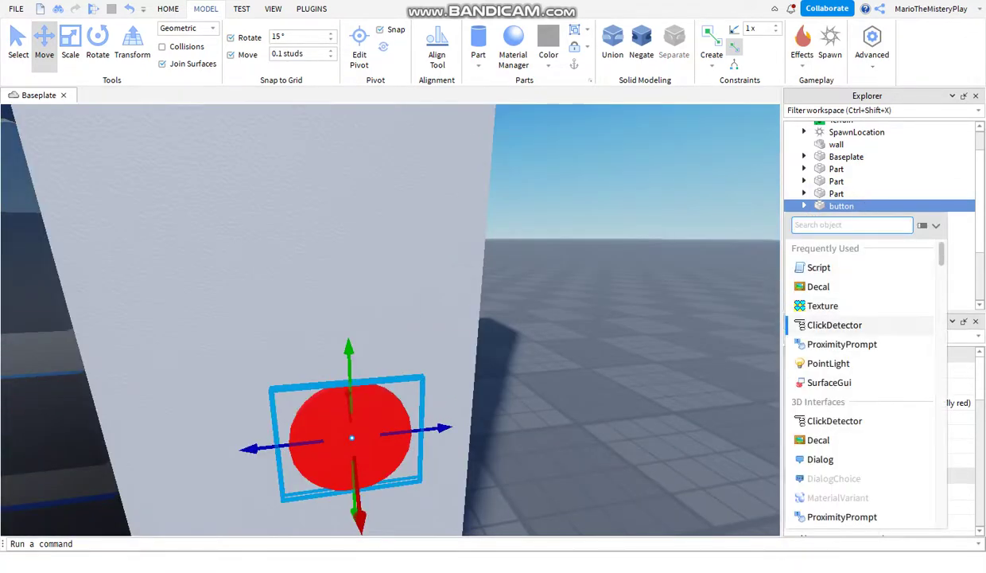
{"action": "left_click", "coordinate": [834, 324]}
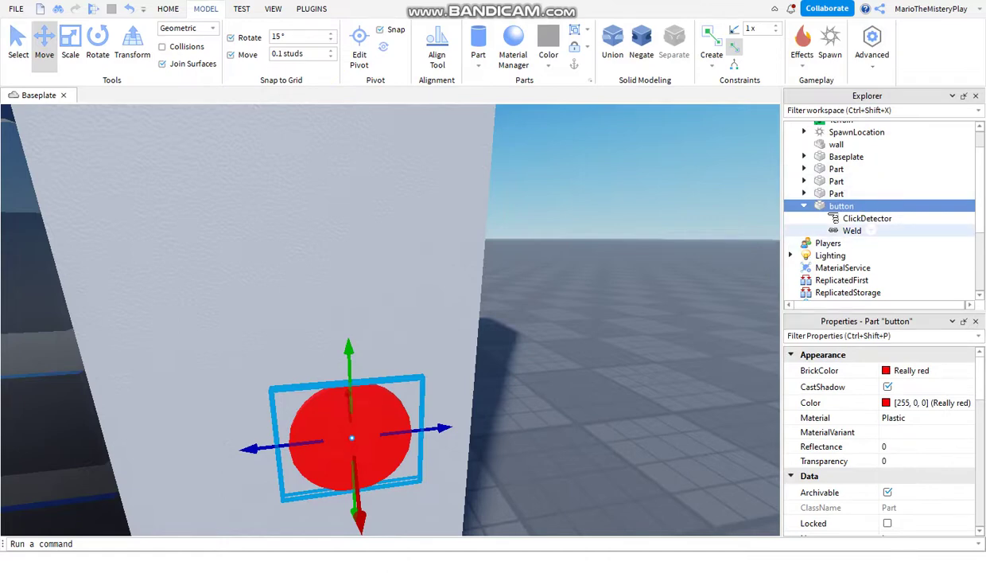
{"action": "left_click", "coordinate": [863, 205]}
Add a Script to the button and clear stray test text from line 1
{"action": "left_click", "coordinate": [820, 263]}
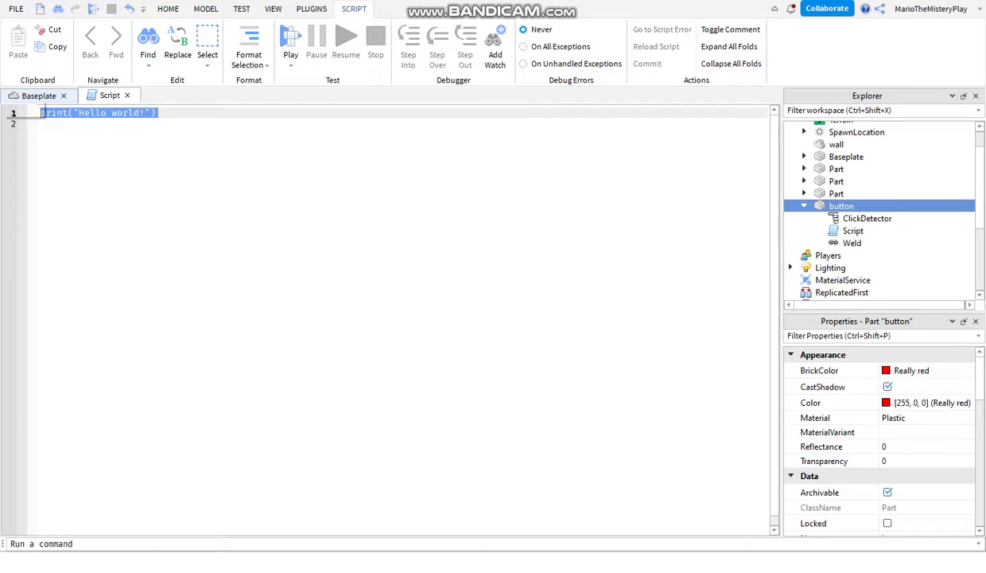
{"action": "type", "text": "loal"}
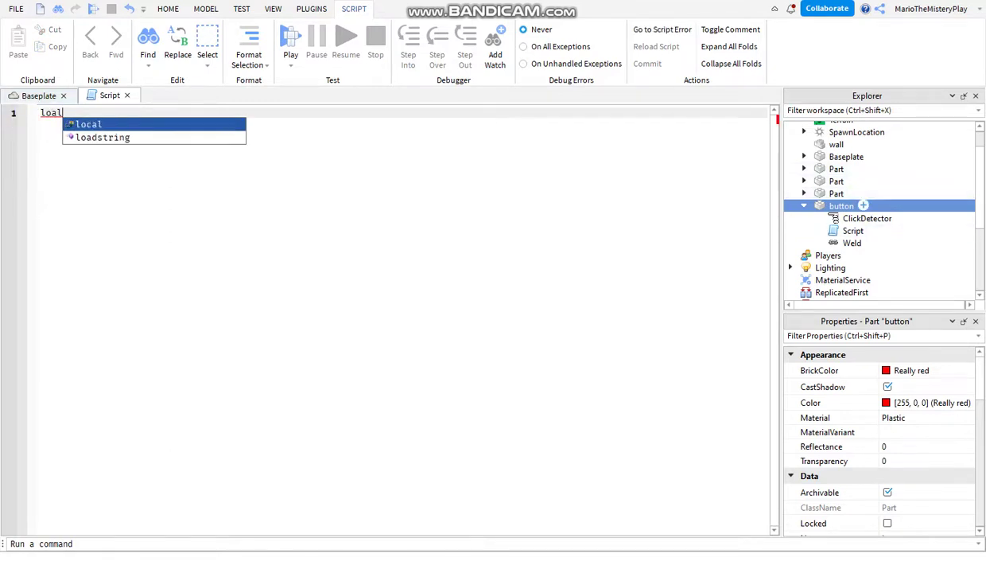
{"action": "left_click", "coordinate": [863, 206]}
{"action": "key", "text": "Down"}
{"action": "key", "text": "Down"}
{"action": "key", "text": "Up"}
{"action": "key", "text": "Up"}
{"action": "key", "text": "Up"}
{"action": "key", "text": "Up"}
{"action": "key", "text": "Up"}
{"action": "key", "text": "Up"}
{"action": "key", "text": "Return"}
{"action": "key", "text": "shift+Left"}
{"action": "key", "text": "shift+Left"}
{"action": "key", "text": "BackSpace"}
{"action": "key", "text": "BackSpace"}
{"action": "key", "text": "BackSpace"}
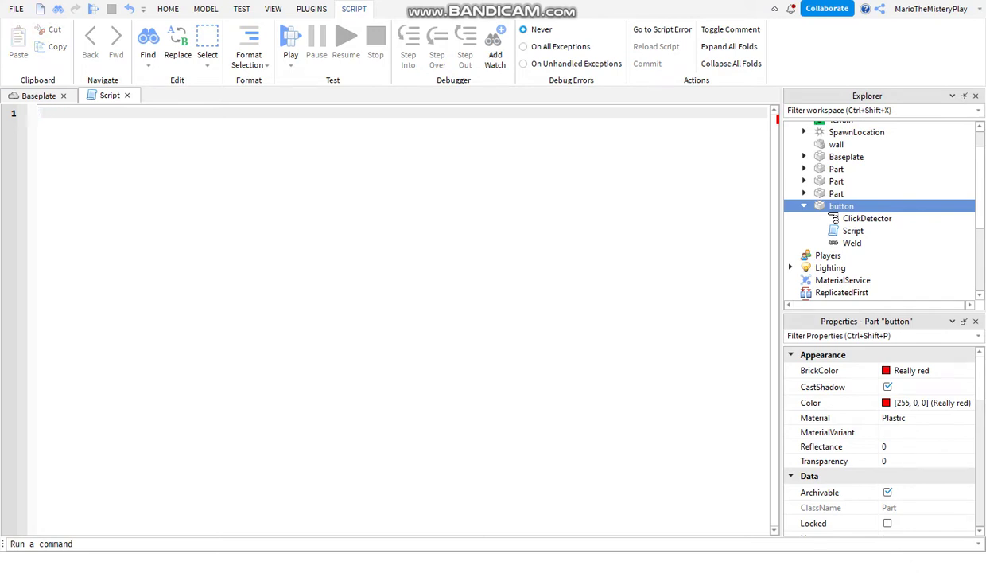
{"action": "type", "text": "w"}
{"action": "key", "text": "BackSpace"}
{"action": "type", "text": "hello world"}
{"action": "key", "text": "BackSpace"}
{"action": "key", "text": "BackSpace"}
{"action": "key", "text": "BackSpace"}
{"action": "key", "text": "BackSpace"}
{"action": "key", "text": "BackSpace"}
{"action": "key", "text": "BackSpace"}
Write line 1 'local click = workspace.button.ClickDetector' with the comment 'the button'
{"action": "type", "text": "local "}
{"action": "type", "text": "click = workspace.but"}
{"action": "key", "text": "Tab"}
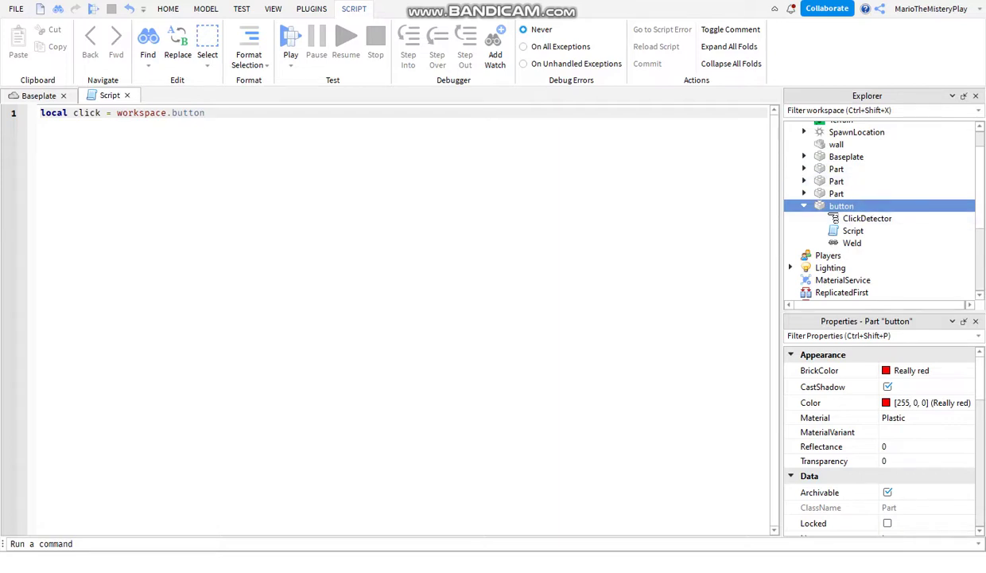
{"action": "type", "text": "Cl"}
{"action": "key", "text": "Tab"}
{"action": "key", "text": "Return"}
{"action": "key", "text": "Up"}
{"action": "type", "text": "the butto"}
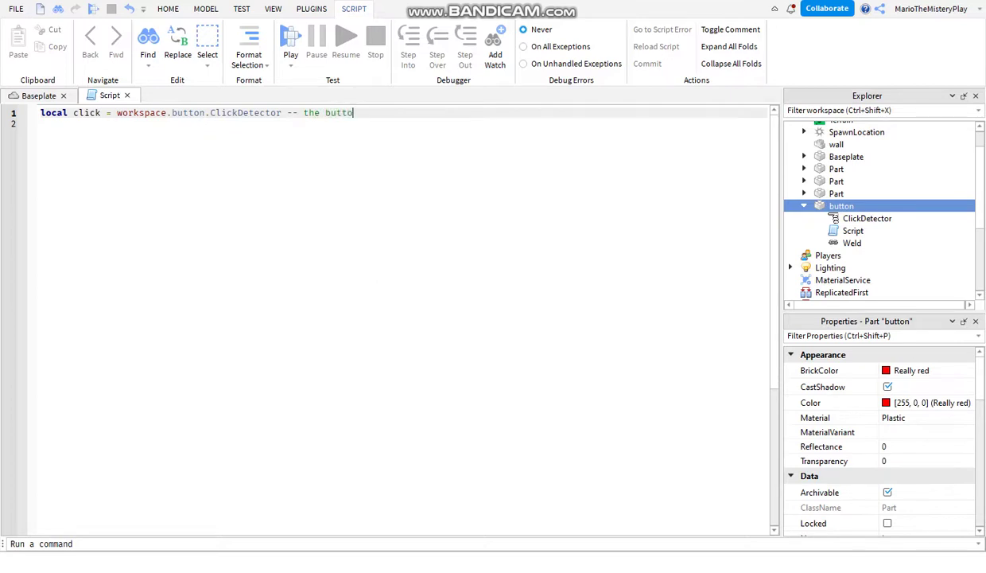
{"action": "type", "text": "n"}
{"action": "key", "text": "Down"}
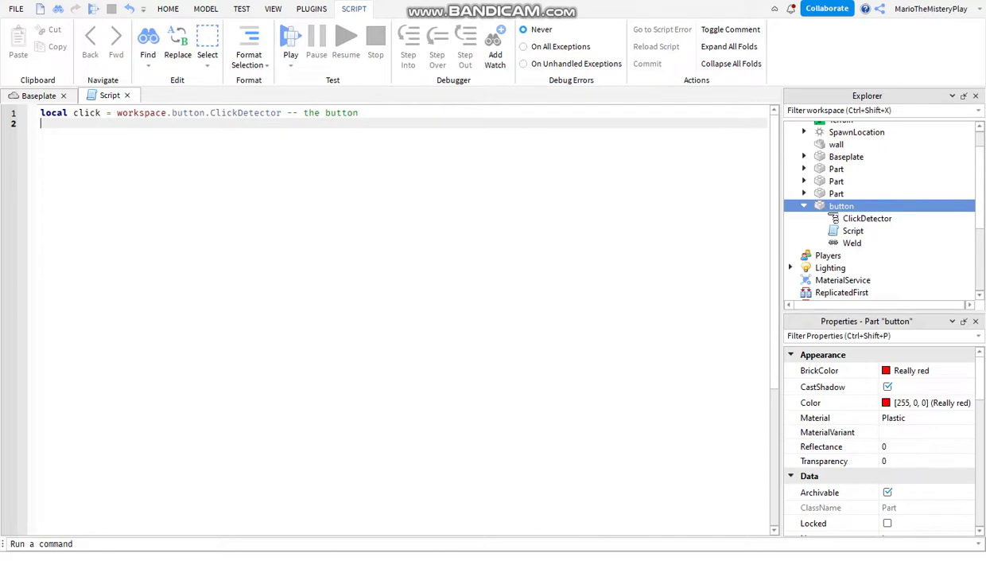
Add the line 'local wall = workspace.wall' to the script
{"action": "type", "text": "lo"}
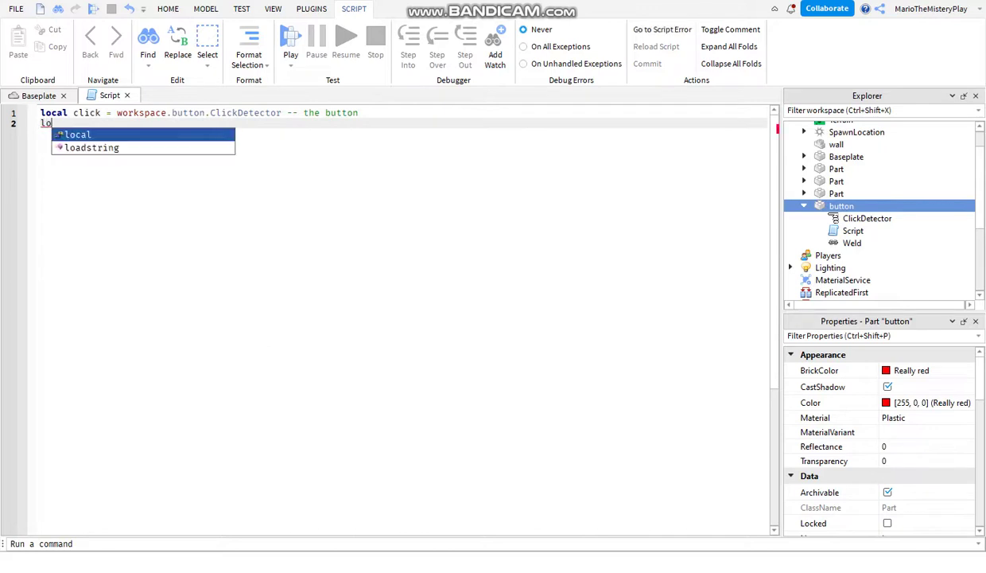
{"action": "type", "text": "cal"}
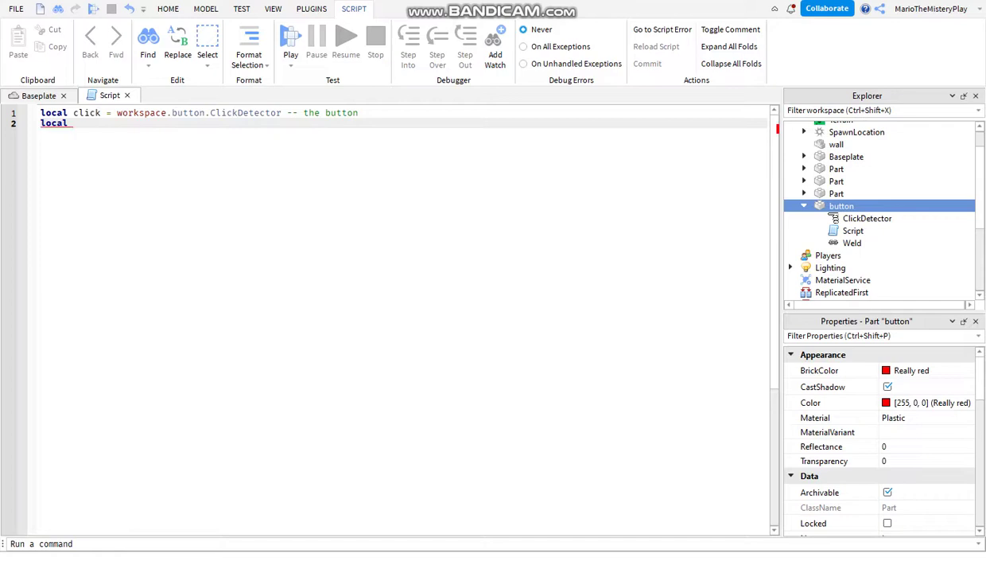
{"action": "type", "text": " wall "}
{"action": "type", "text": "= wor"}
{"action": "type", "text": "k"}
{"action": "type", "text": "space."}
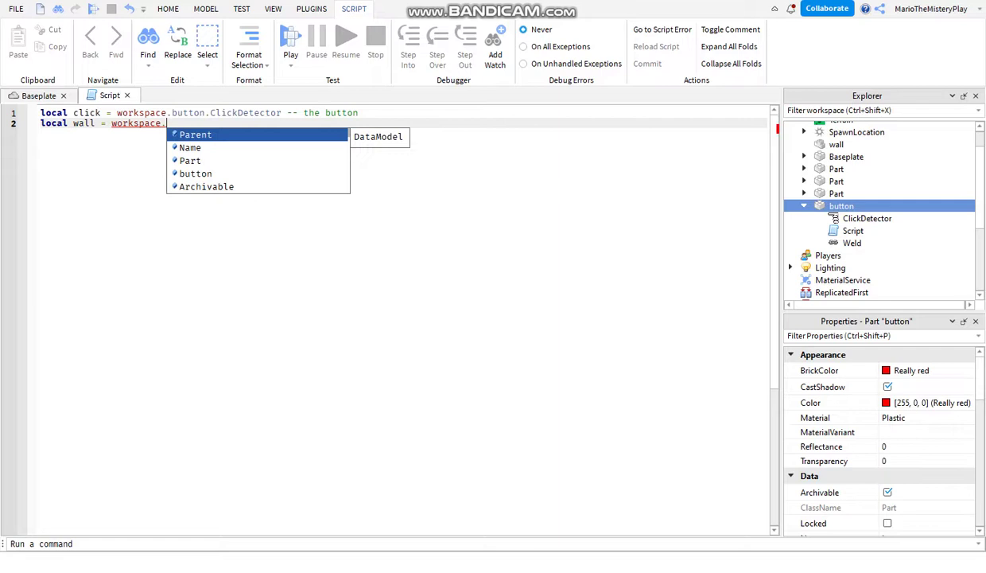
{"action": "type", "text": "wall"}
{"action": "key", "text": "Return"}
{"action": "key", "text": "Return"}
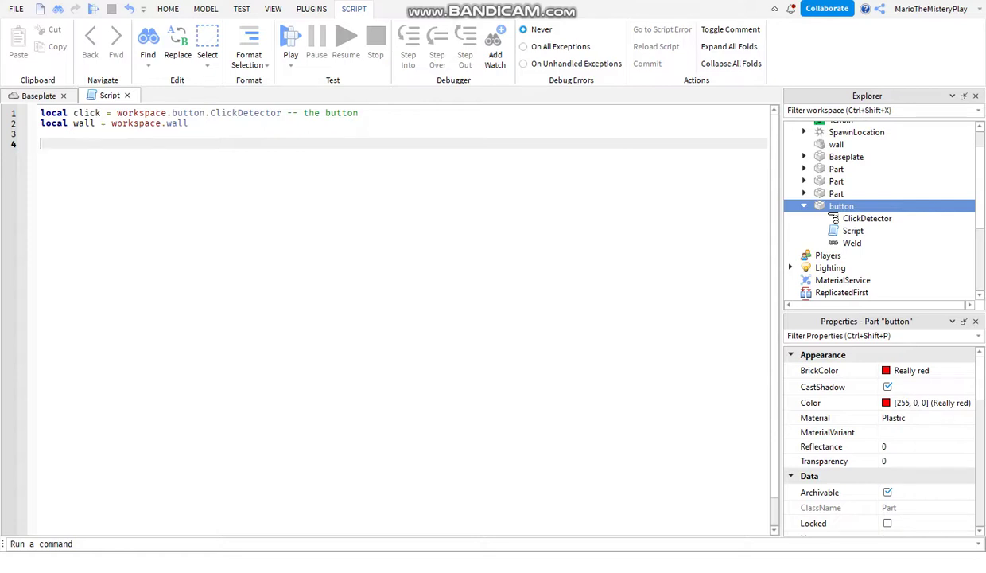
{"action": "key", "text": "Up"}
{"action": "key", "text": "Up"}
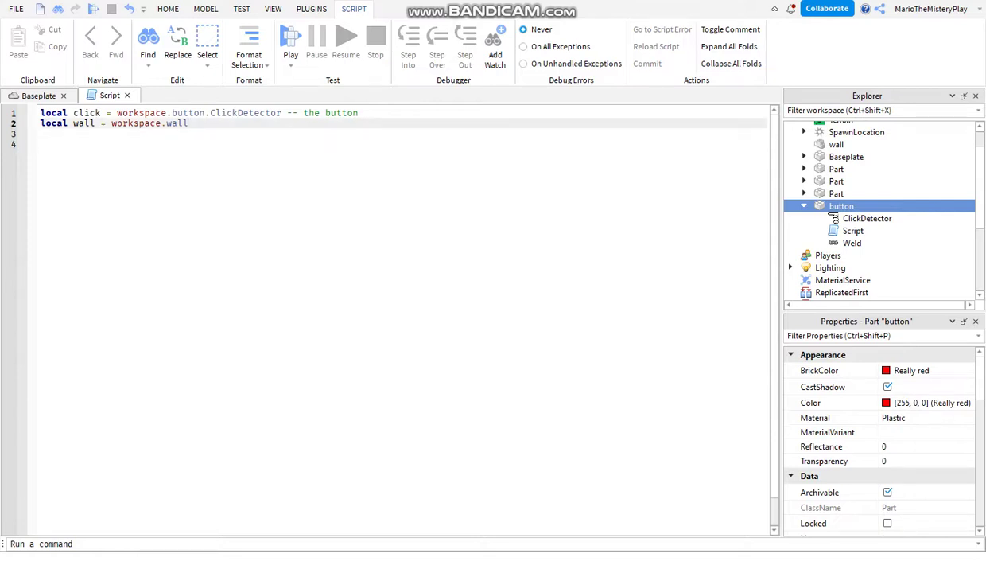
{"action": "key", "text": "Down"}
{"action": "key", "text": "Down"}
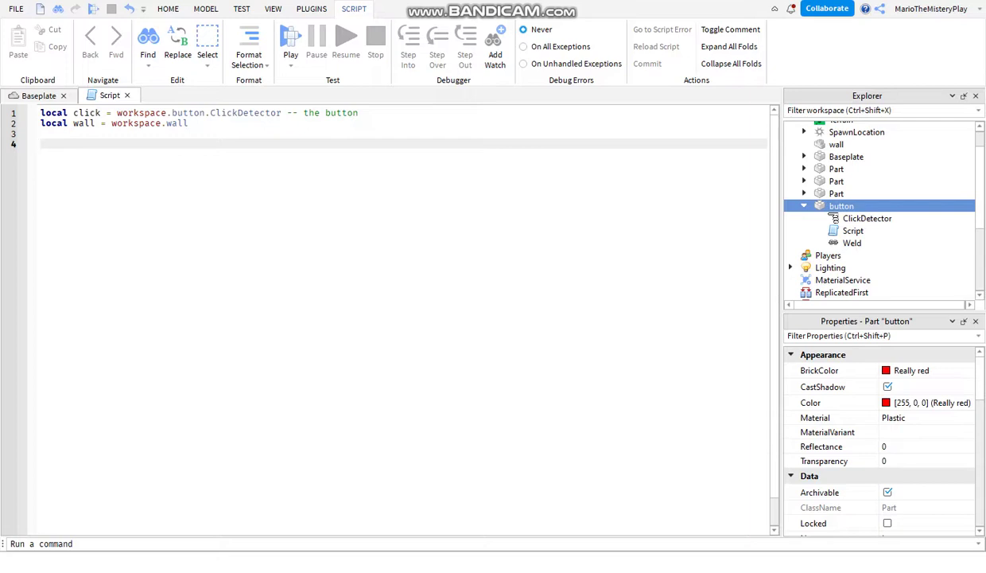
Add an empty click.MouseClick:Connect(function() ... end) connection below it
{"action": "type", "text": "click.mou"}
{"action": "key", "text": "Return"}
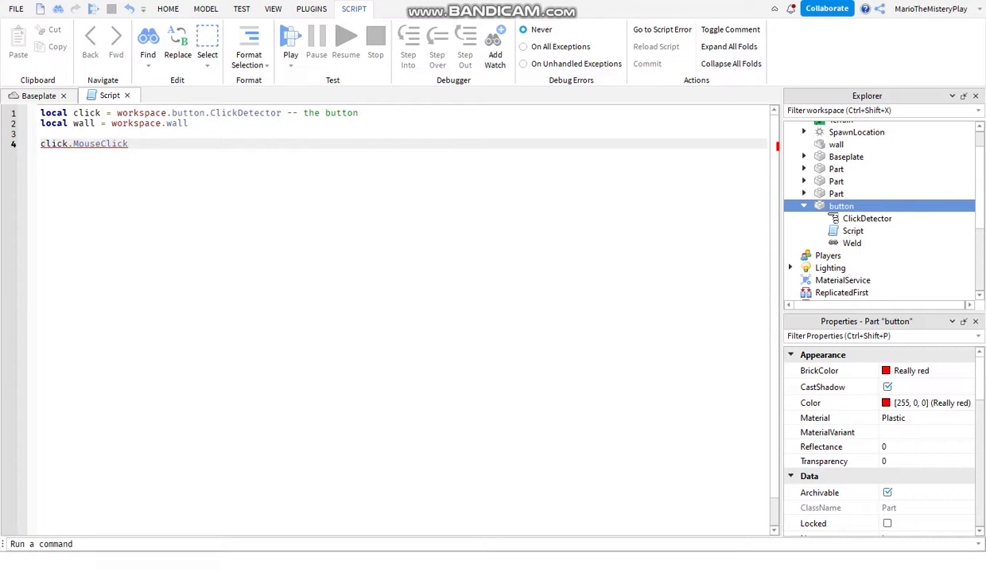
{"action": "type", "text": ":"}
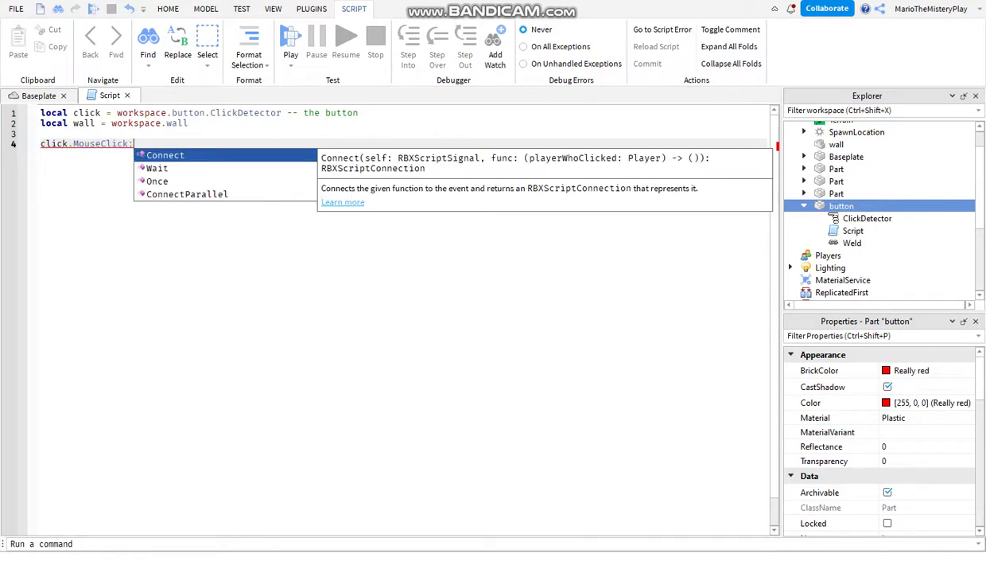
{"action": "key", "text": "Return"}
{"action": "type", "text": "function"}
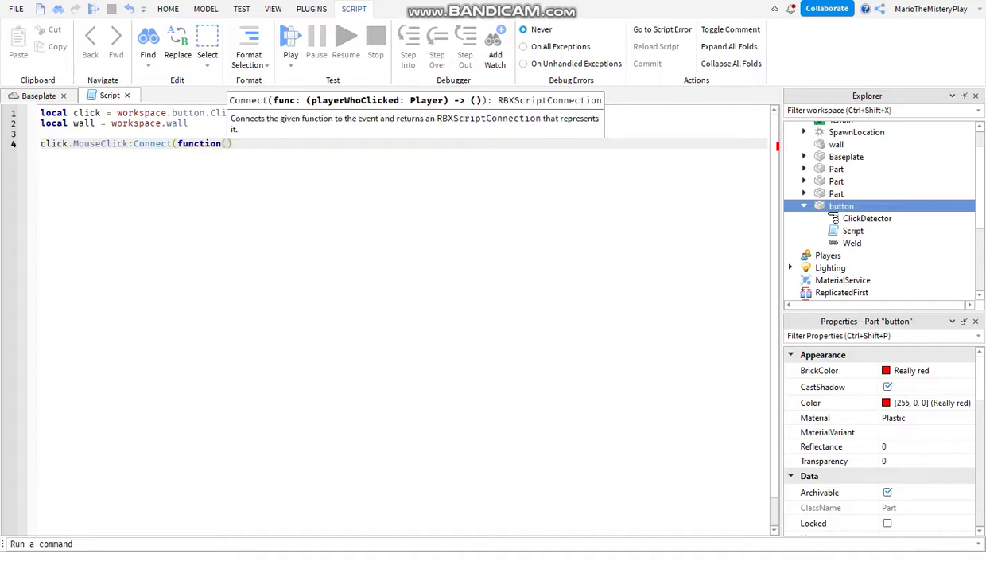
{"action": "type", "text": "()"}
{"action": "key", "text": "Return"}
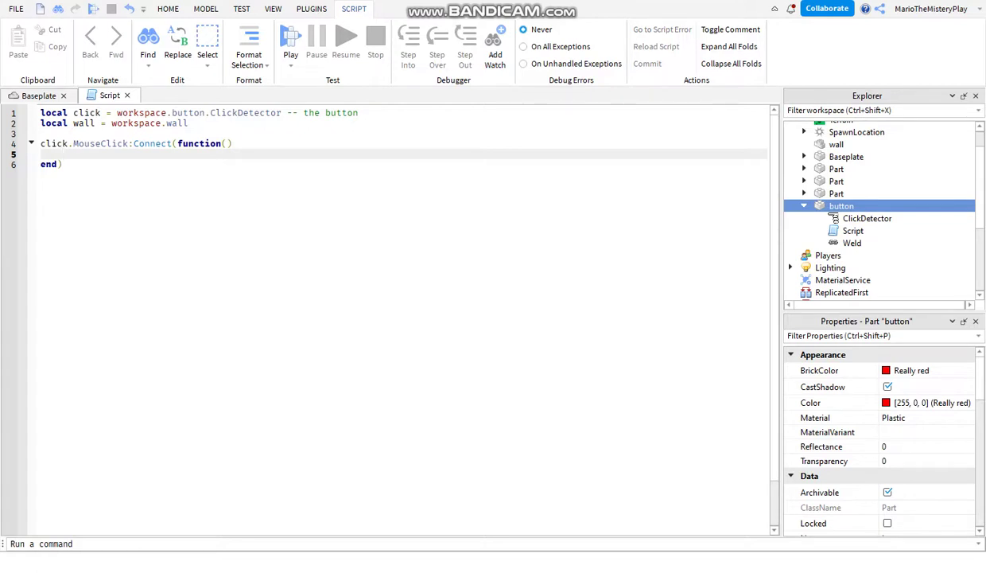
{"action": "type", "text": "cl"}
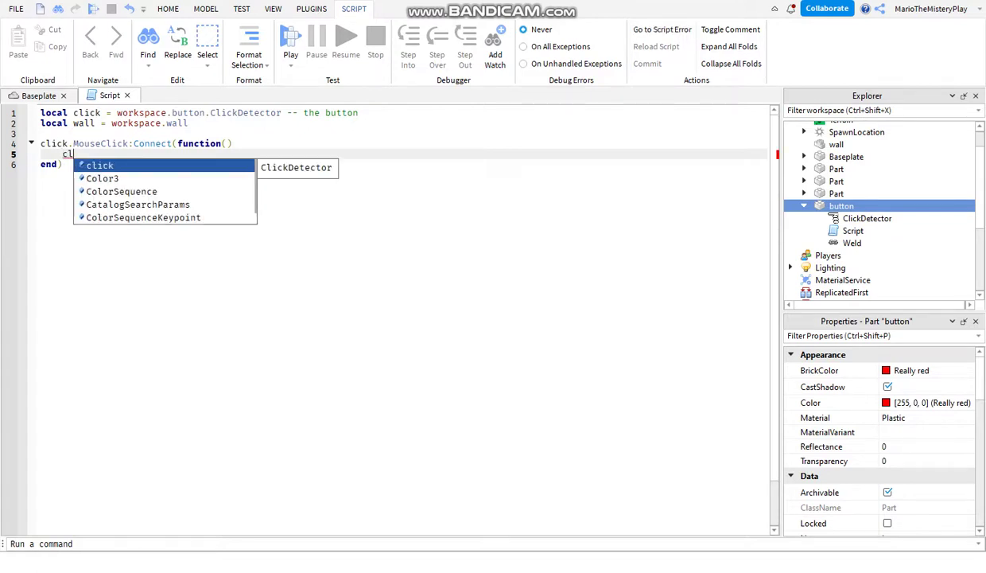
{"action": "key", "text": "BackSpace"}
{"action": "key", "text": "BackSpace"}
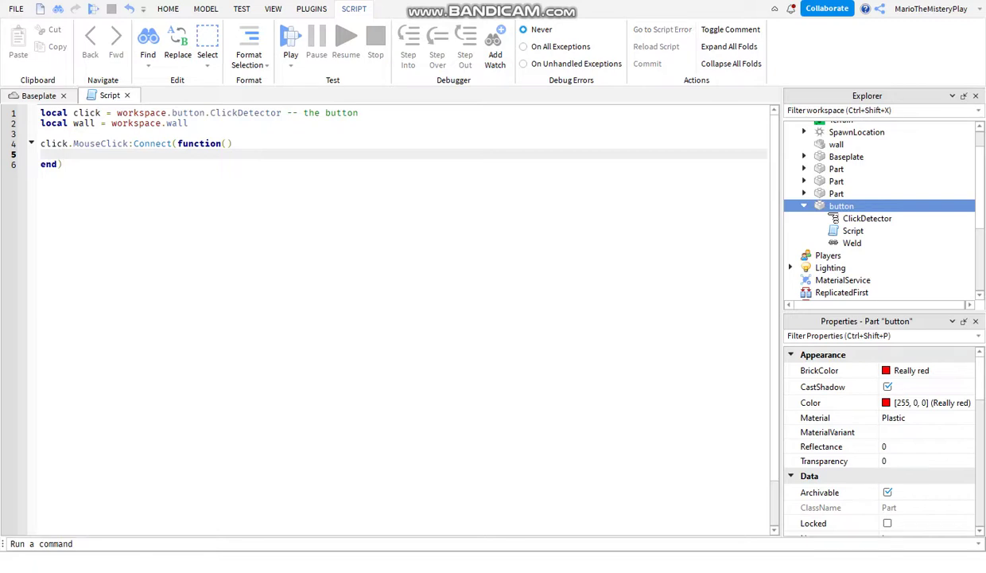
{"action": "key", "text": "shift+Up"}
{"action": "key", "text": "shift+Up"}
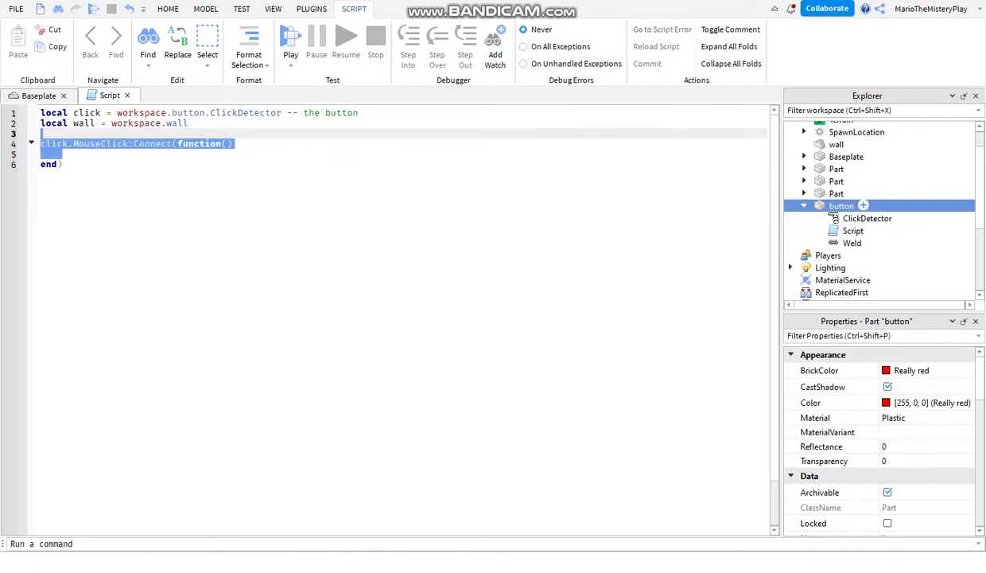
{"action": "left_click", "coordinate": [836, 193]}
{"action": "key", "text": "Right"}
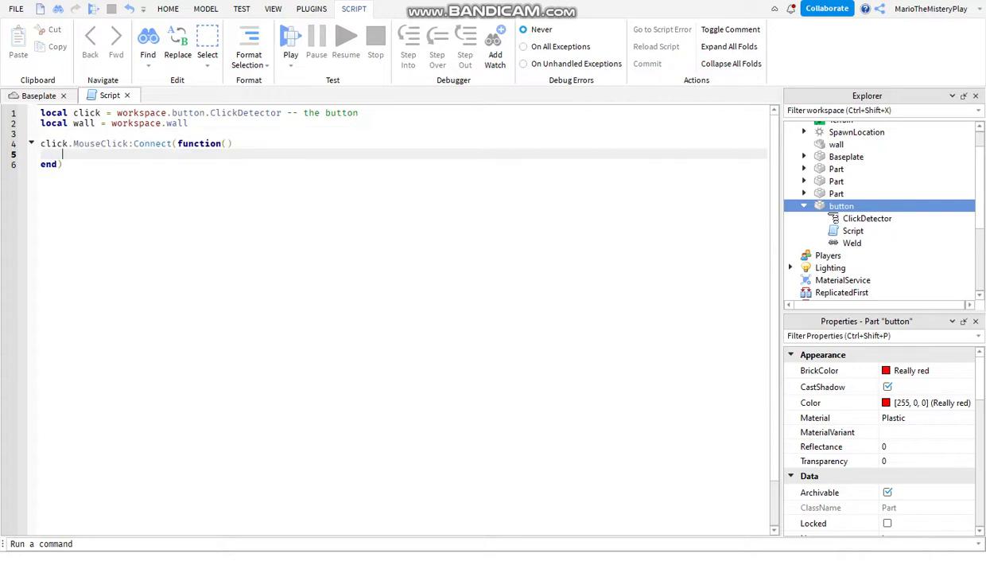
{"action": "key", "text": "Up"}
{"action": "key", "text": "Up"}
{"action": "key", "text": "Up"}
{"action": "key", "text": "Up"}
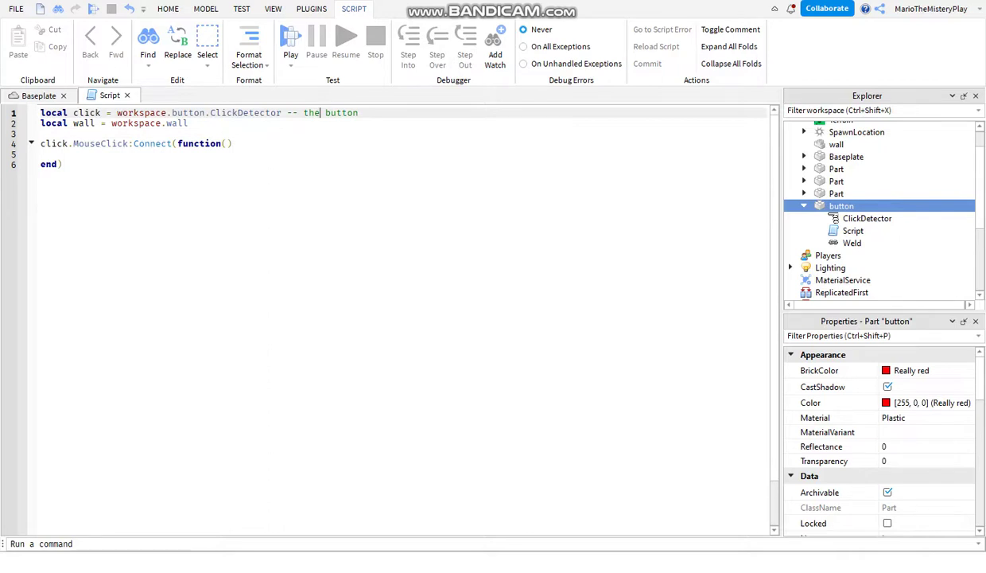
Append the comment '-- dissapear wall' to the wall variable line
{"action": "key", "text": "Down"}
{"action": "type", "text": "-- "}
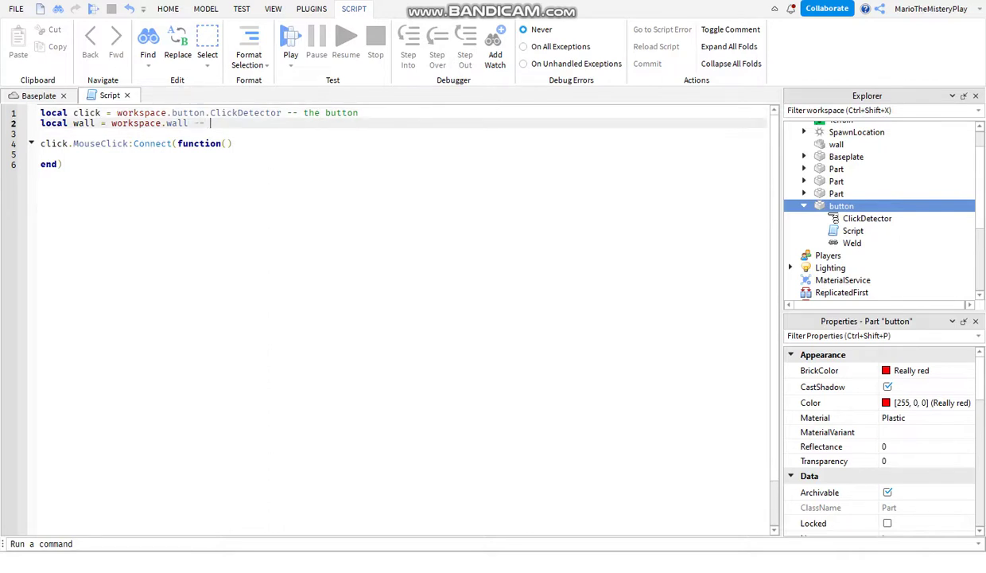
{"action": "type", "text": "dissao"}
{"action": "key", "text": "BackSpace"}
{"action": "type", "text": "pear wall"}
{"action": "key", "text": "Down"}
{"action": "key", "text": "Down"}
{"action": "key", "text": "Down"}
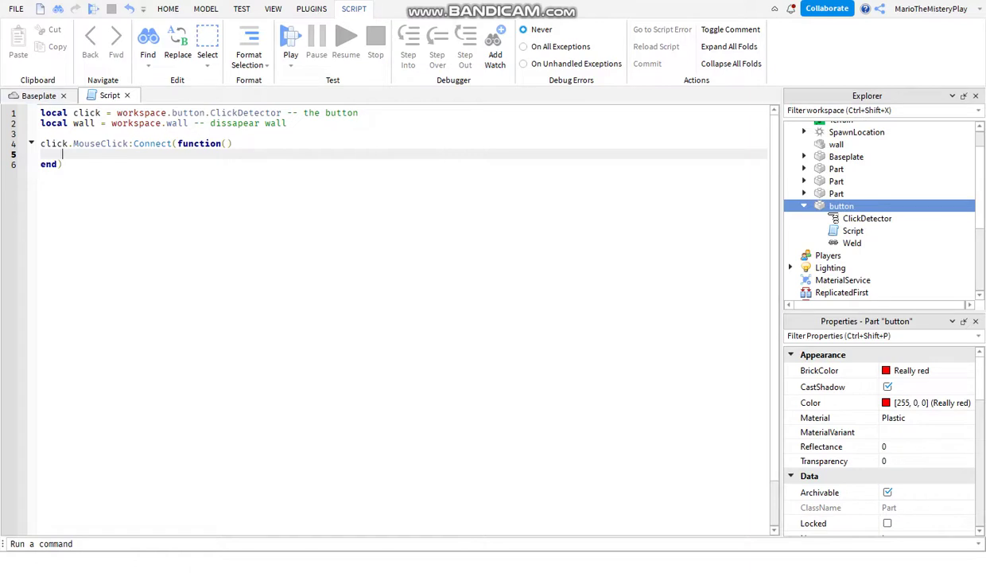
Delete and re-enter .ClickDetector on line 1 using autocomplete
{"action": "left_click_drag", "start_coordinate": [40, 113], "coordinate": [101, 113]}
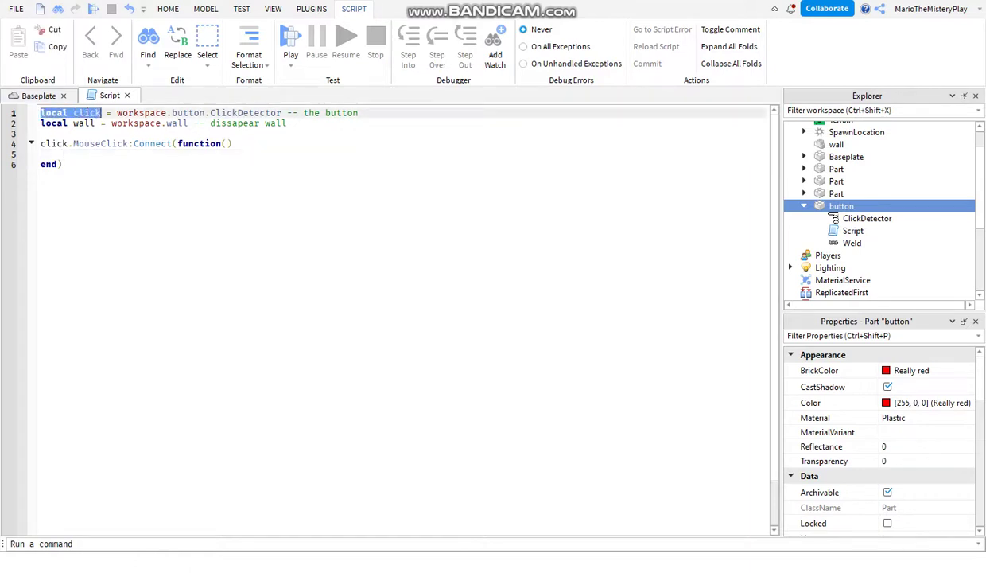
{"action": "key", "text": "Right"}
{"action": "left_click_drag", "start_coordinate": [40, 113], "coordinate": [270, 113]}
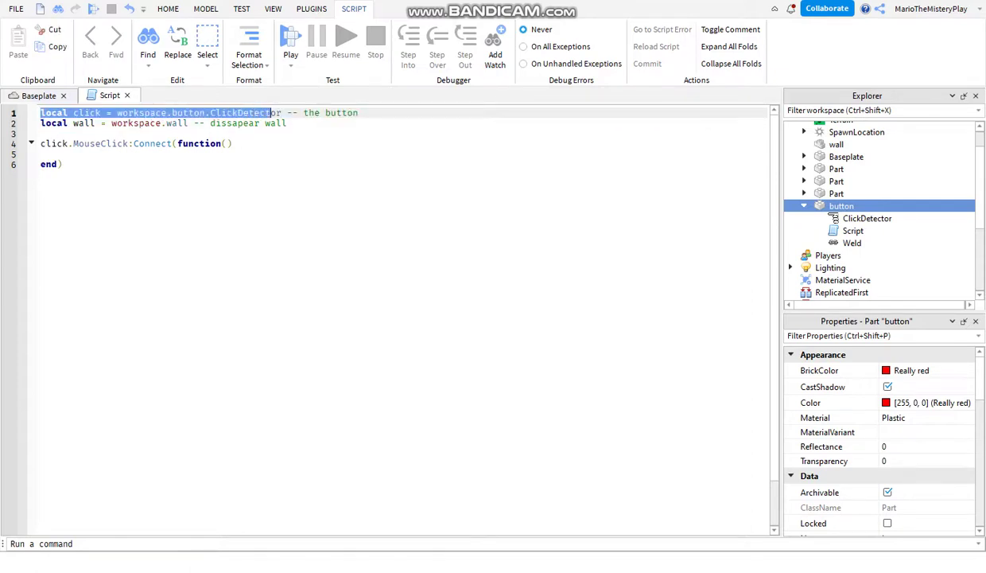
{"action": "left_click", "coordinate": [205, 113]}
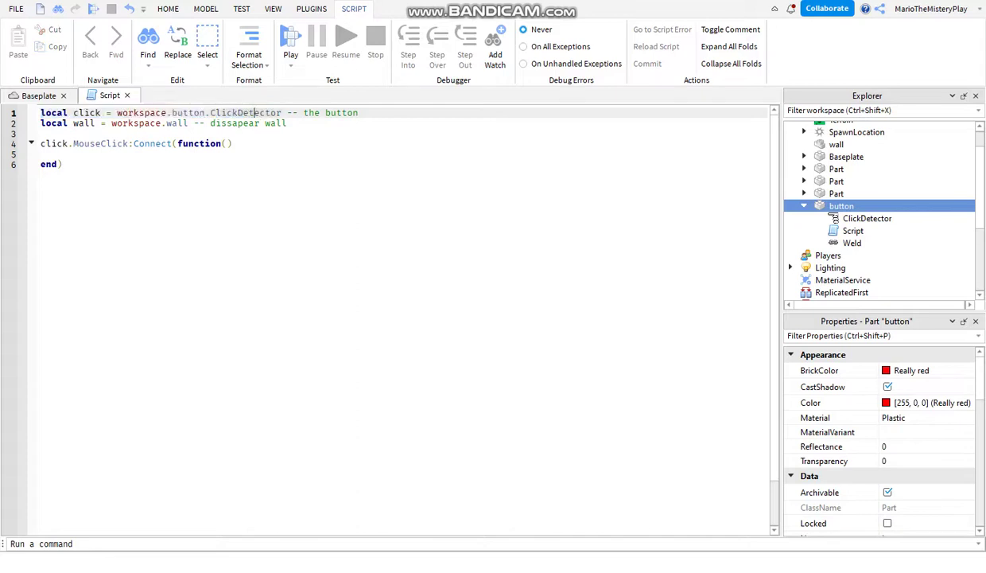
{"action": "left_click_drag", "start_coordinate": [282, 113], "coordinate": [210, 113]}
{"action": "key", "text": "BackSpace"}
{"action": "key", "text": "BackSpace"}
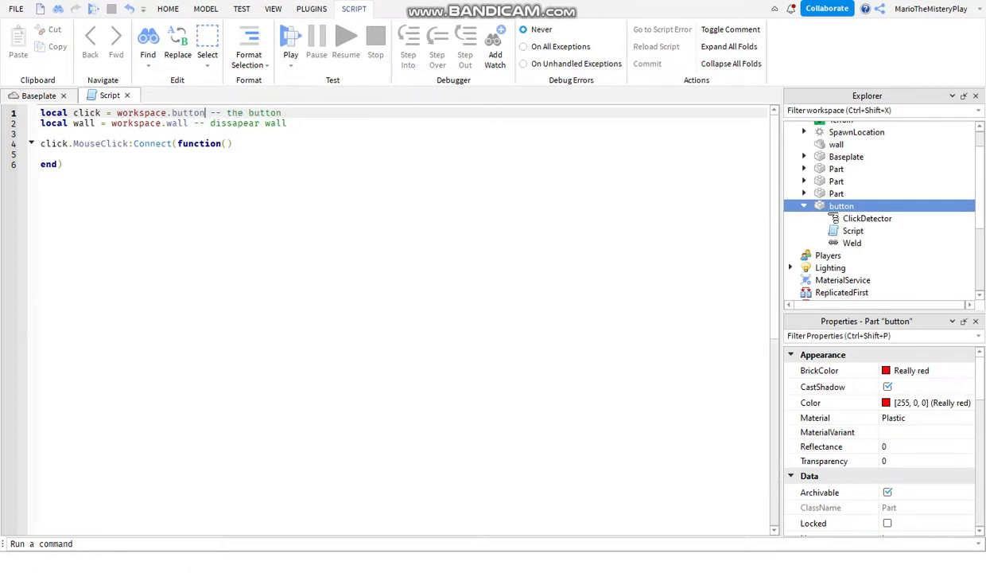
{"action": "left_click_drag", "start_coordinate": [45, 144], "coordinate": [69, 143]}
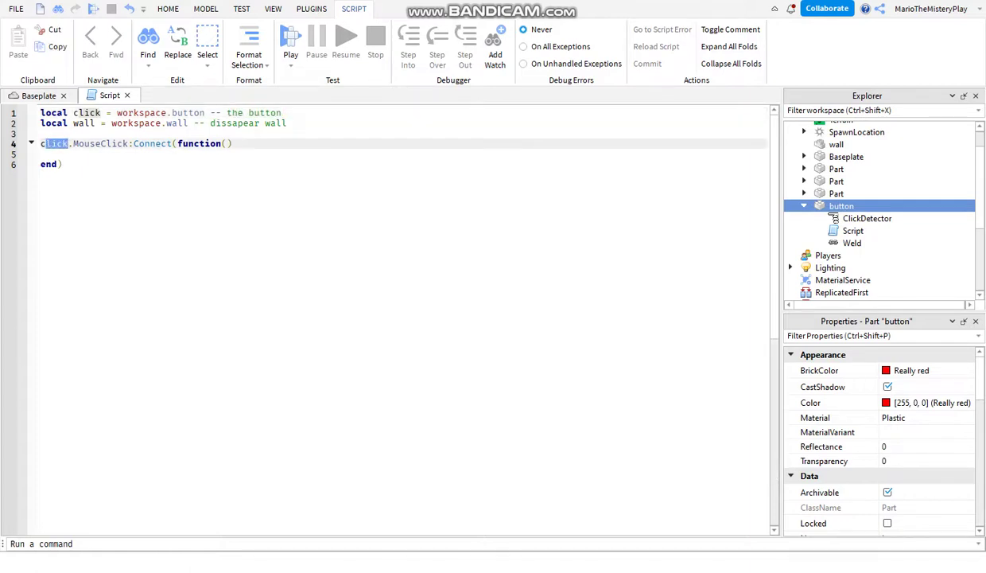
{"action": "left_click_drag", "start_coordinate": [159, 112], "coordinate": [194, 113]}
{"action": "left_click", "coordinate": [194, 113]}
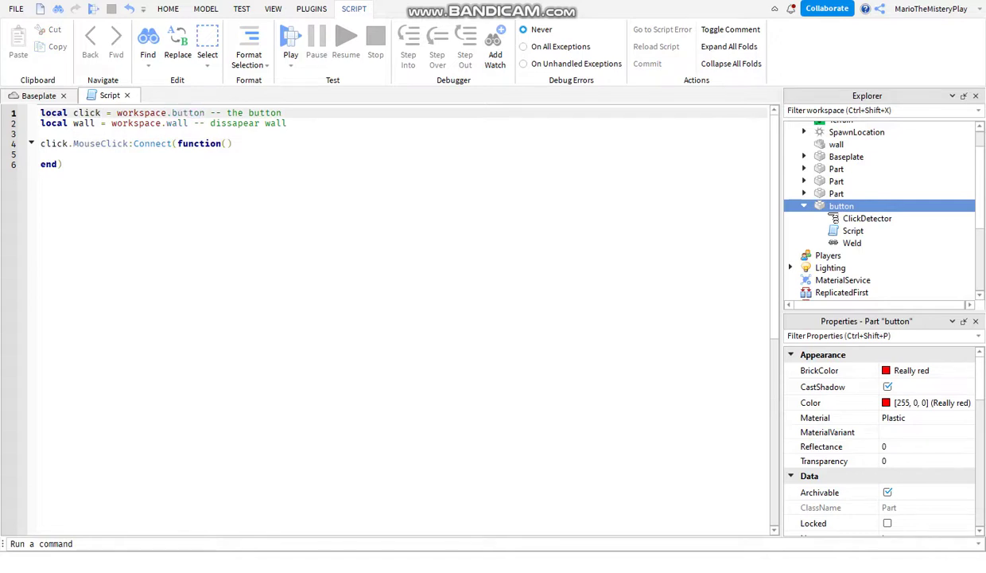
{"action": "type", "text": ".Cl"}
{"action": "key", "text": "Tab"}
Select the button's ClickDetector in Explorer to show its properties
{"action": "left_click_drag", "start_coordinate": [233, 143], "coordinate": [64, 144]}
{"action": "double_click", "coordinate": [54, 143]}
{"action": "key", "text": "Down"}
{"action": "key", "text": "Down"}
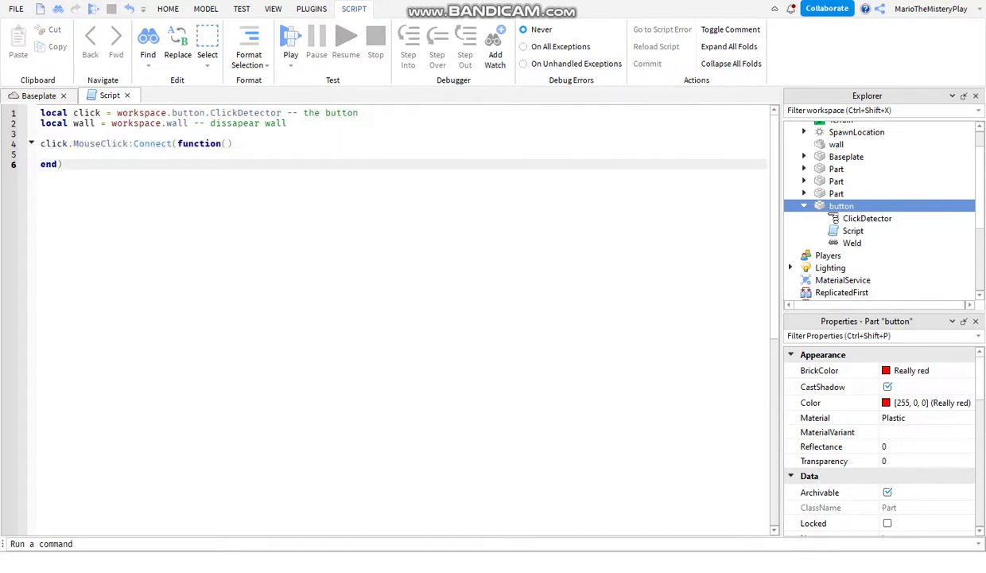
{"action": "left_click", "coordinate": [245, 112]}
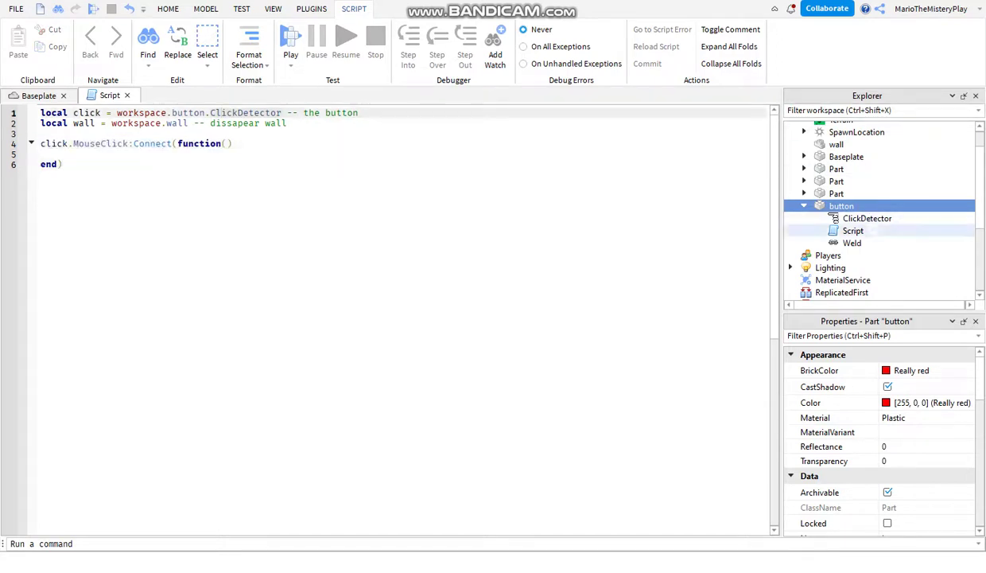
{"action": "left_click", "coordinate": [835, 218]}
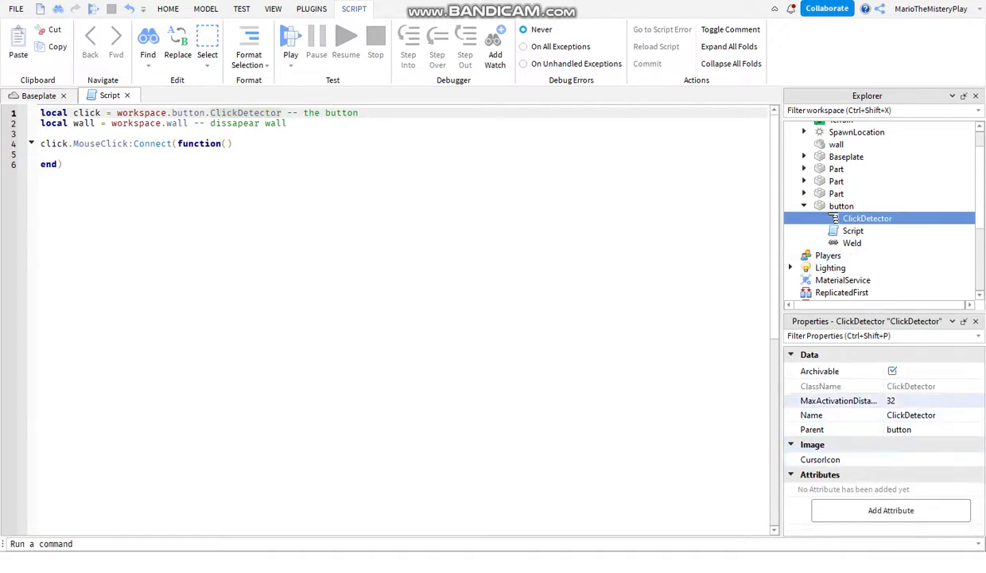
Set the ClickDetector's MaxActivationDistance to 10, then return to the empty function line
{"action": "left_click", "coordinate": [906, 400]}
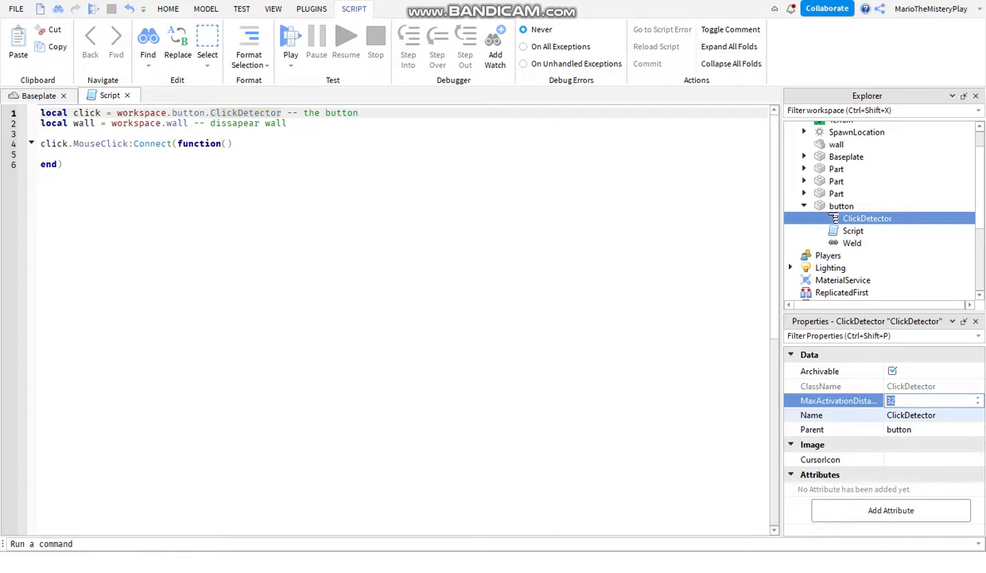
{"action": "type", "text": "10"}
{"action": "key", "text": "Return"}
{"action": "left_click", "coordinate": [159, 154]}
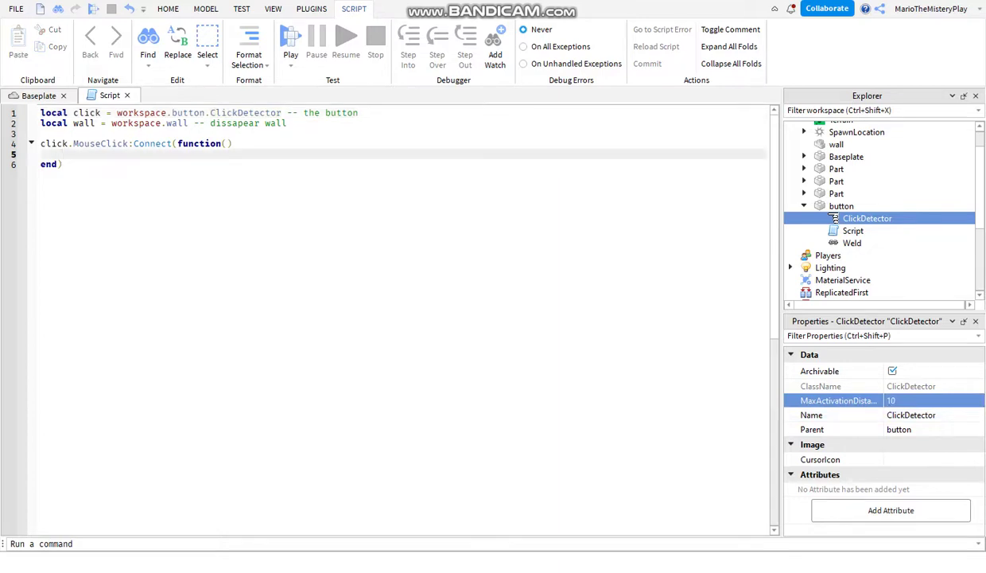
{"action": "left_click_drag", "start_coordinate": [64, 164], "coordinate": [39, 122]}
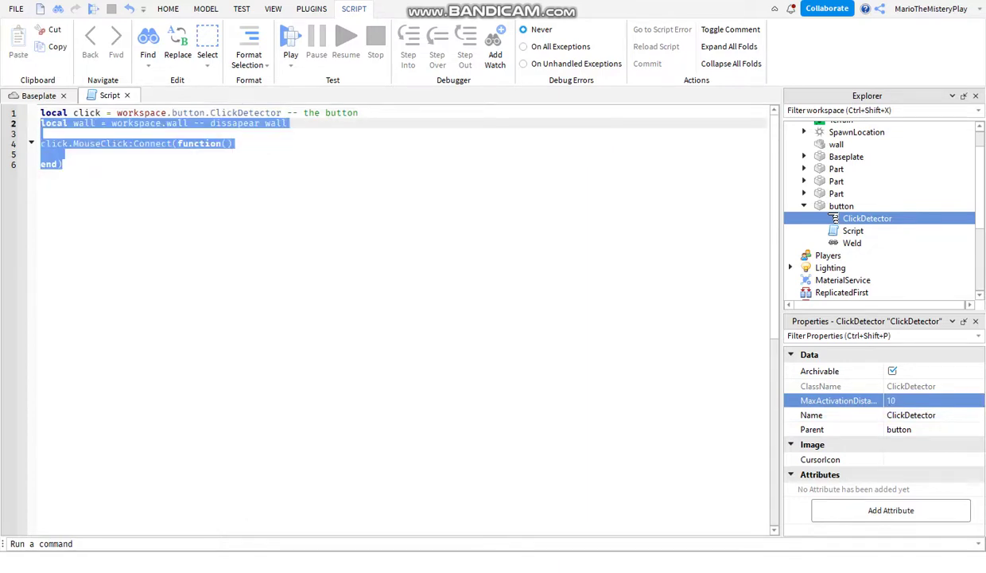
{"action": "left_click", "coordinate": [119, 155]}
Have the click function call wall:Destroy(), select the whole script, and return to the 3D scene
{"action": "type", "text": "wall."}
{"action": "key", "text": "BackSpace"}
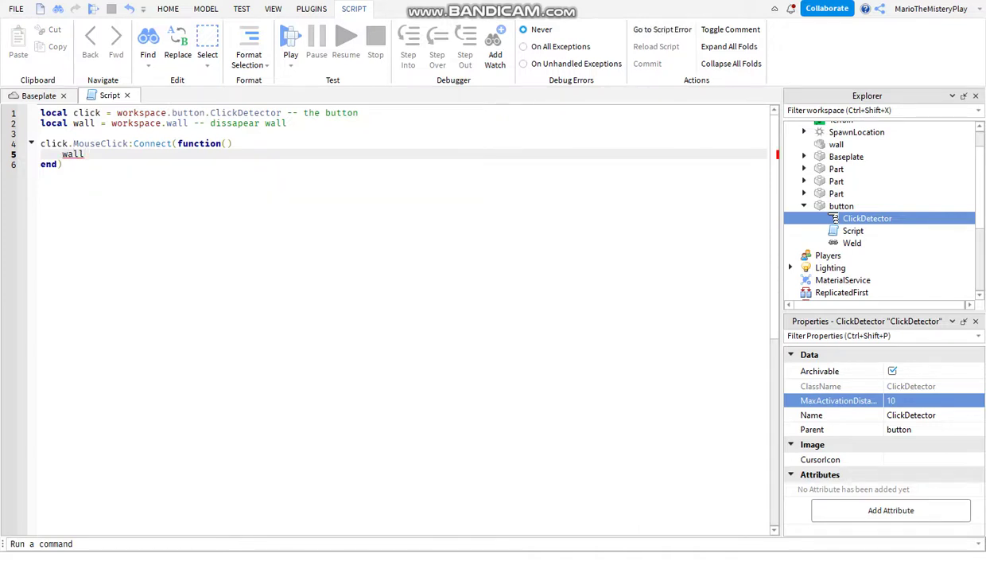
{"action": "key", "text": "Escape"}
{"action": "key", "text": "ctrl+a"}
{"action": "key", "text": "Right"}
{"action": "key", "text": "ctrl+a"}
{"action": "key", "text": "Right"}
{"action": "key", "text": "ctrl+a"}
{"action": "key", "text": "Right"}
{"action": "key", "text": "ctrl+Tab"}
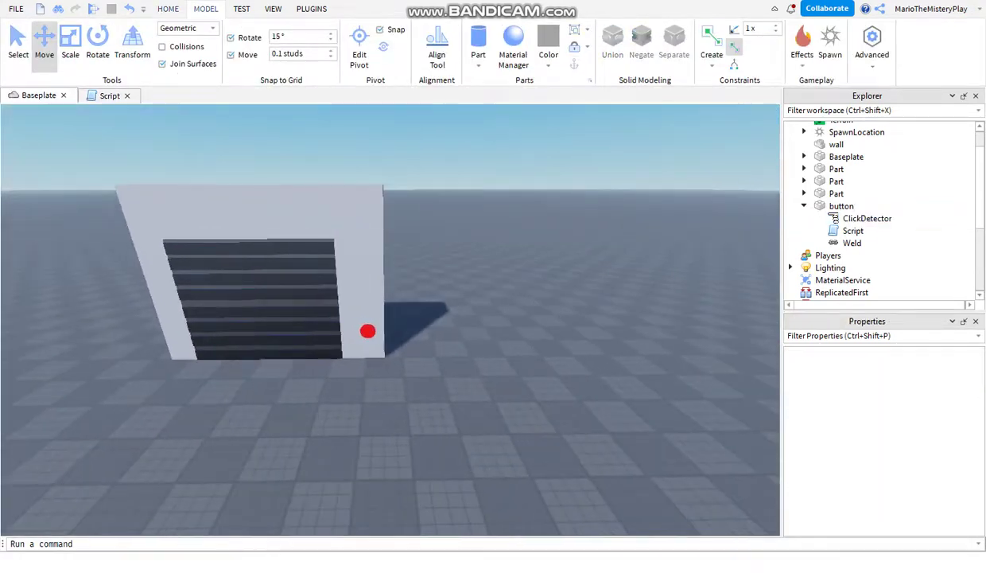
Playtest, walk to the red button, click it to destroy the wall, then stop
{"action": "left_click", "coordinate": [566, 40]}
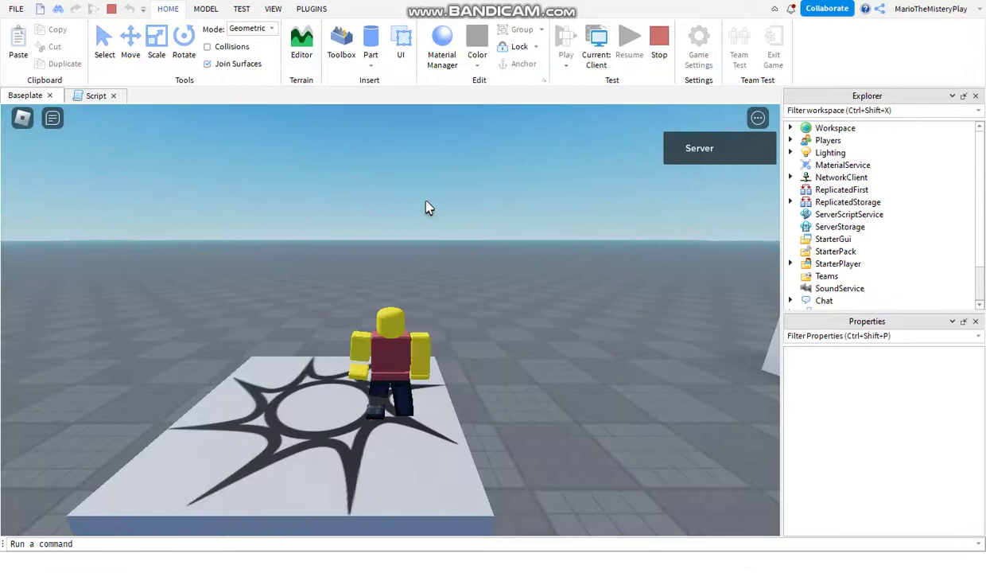
{"action": "scroll", "coordinate": [426, 209], "scroll_direction": "up", "scroll_amount": 5}
{"action": "scroll", "coordinate": [392, 326], "scroll_direction": "up", "scroll_amount": 3}
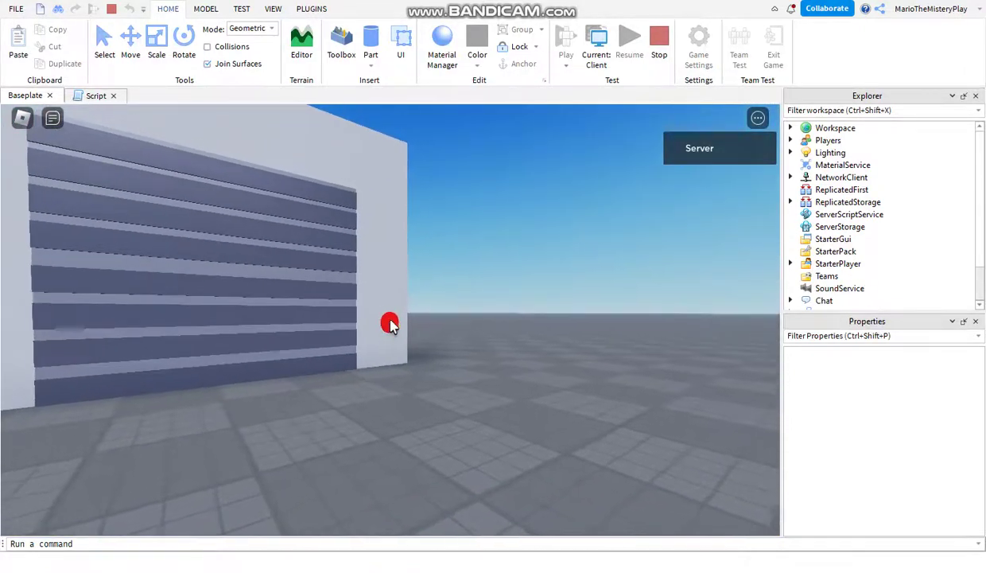
{"action": "key", "text": "w"}
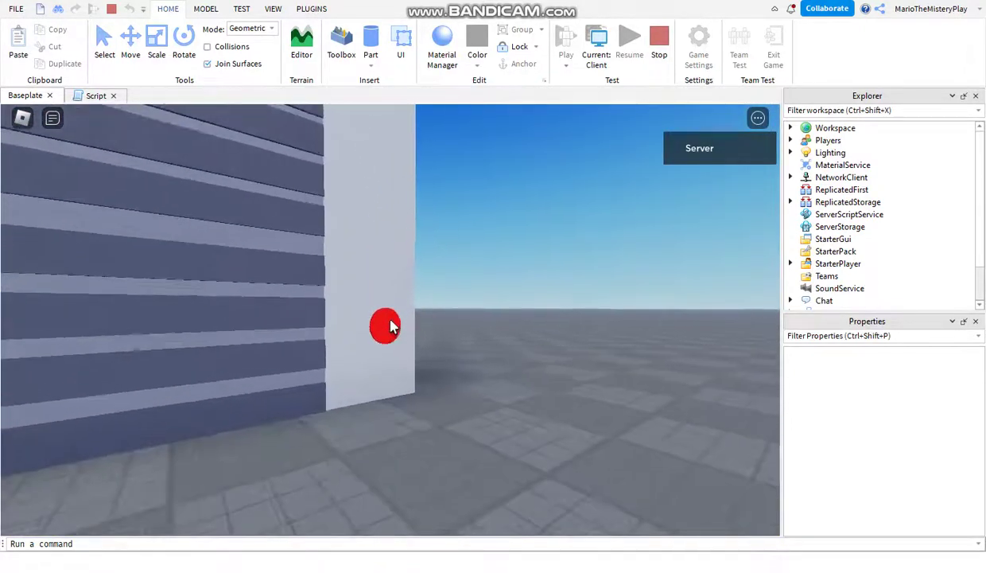
{"action": "key", "text": "a"}
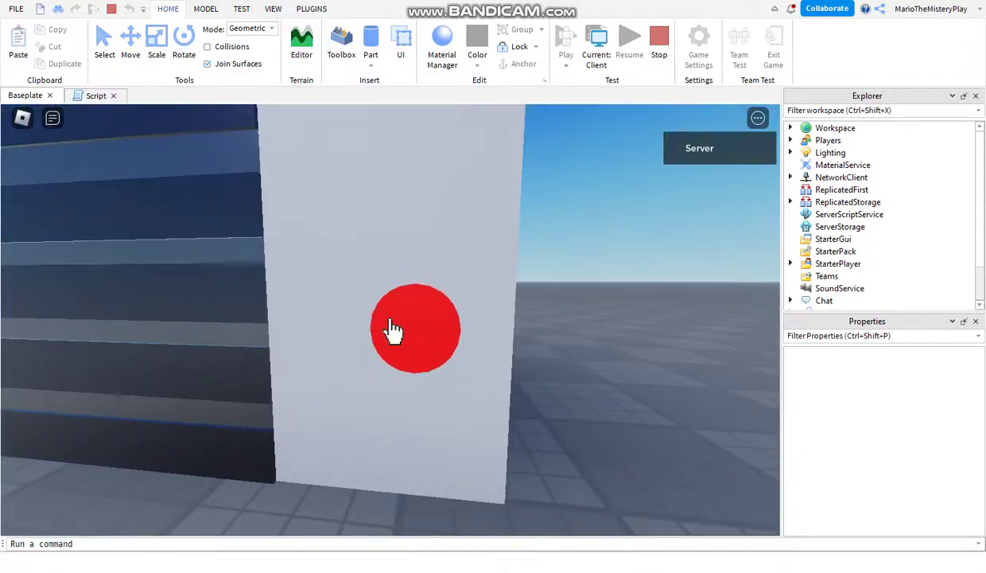
{"action": "left_click", "coordinate": [391, 326]}
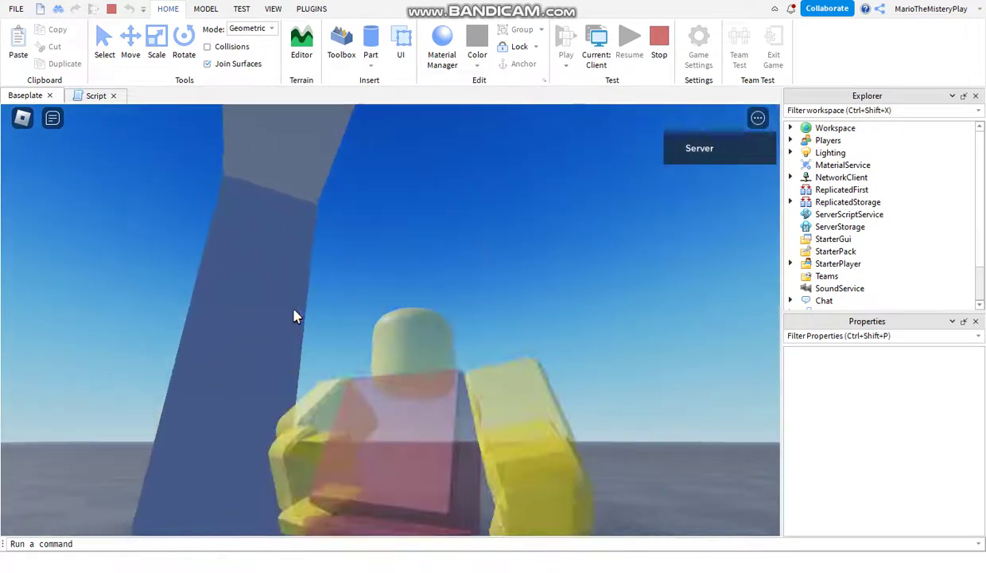
{"action": "key", "text": "Escape"}
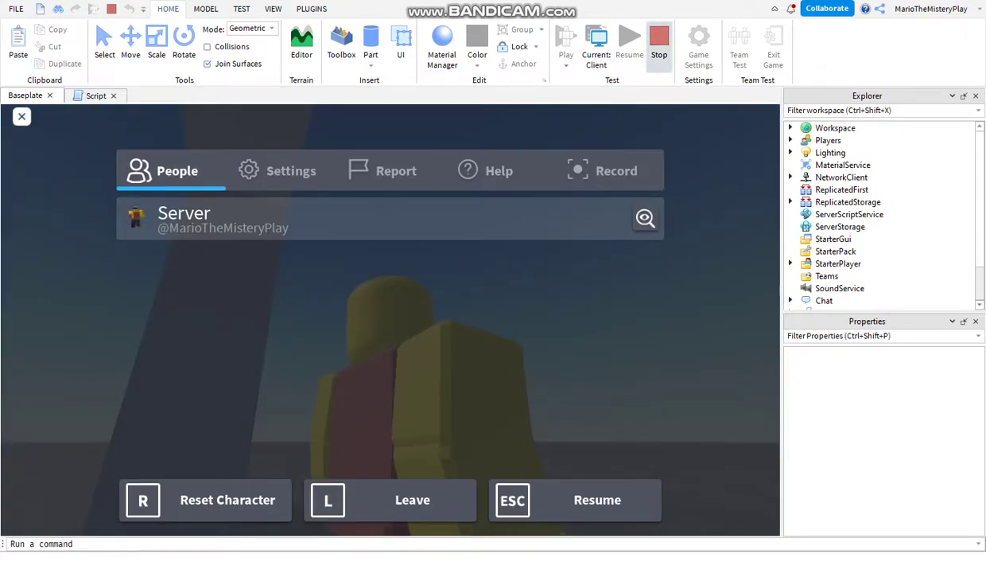
{"action": "key", "text": "shift+F5"}
Stop the playtest and shift the first shutter wall downward
{"action": "key", "text": "f"}
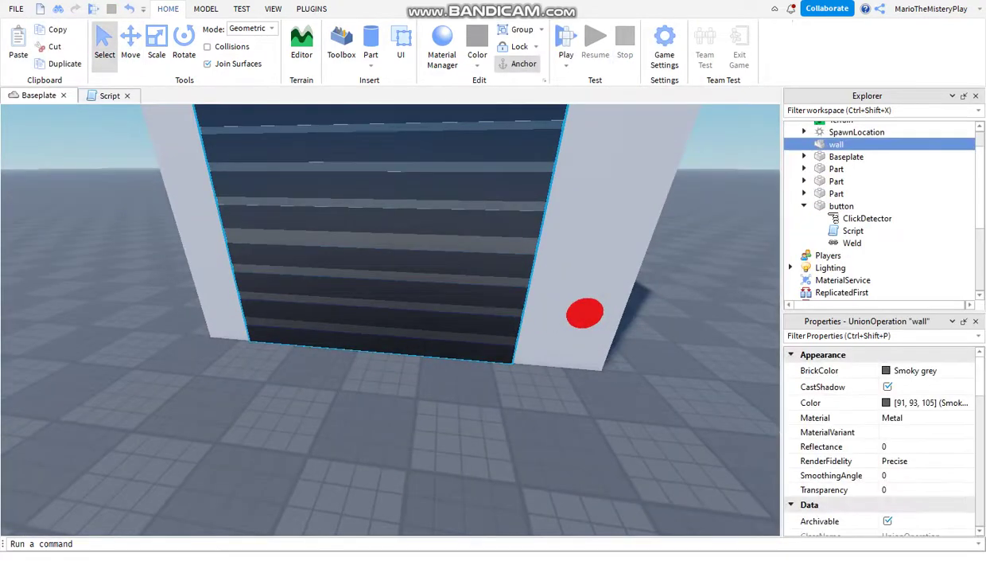
{"action": "left_click", "coordinate": [130, 44]}
{"action": "mouse_move", "coordinate": [379, 286]}
{"action": "left_mouse_down"}
{"action": "mouse_move", "coordinate": [379, 302]}
{"action": "mouse_move", "coordinate": [420, 295]}
{"action": "left_mouse_up"}
{"action": "left_click", "coordinate": [128, 9]}
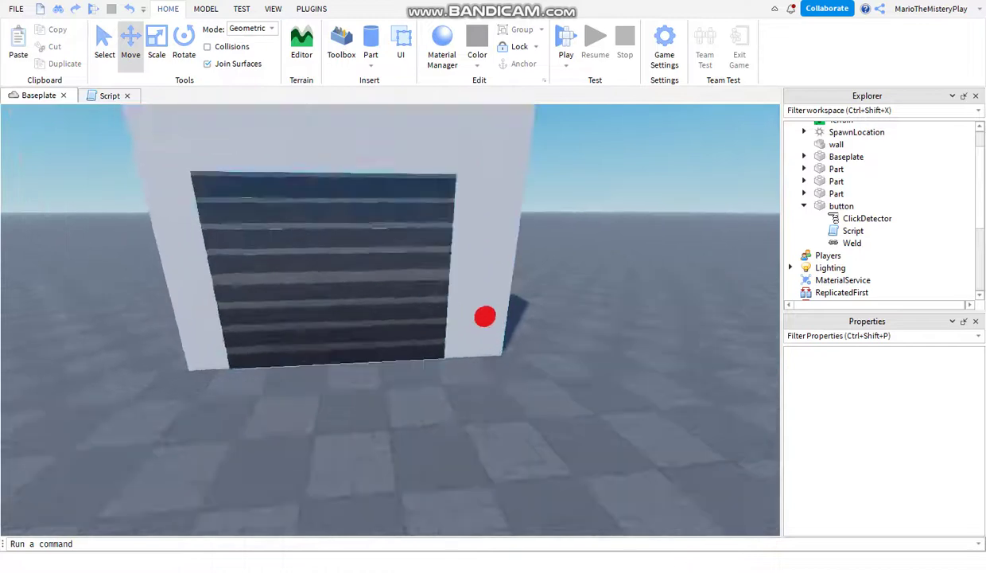
Duplicate the doorway, remove the copy's red button, and rename its shutter wall2
{"action": "key", "text": "d"}
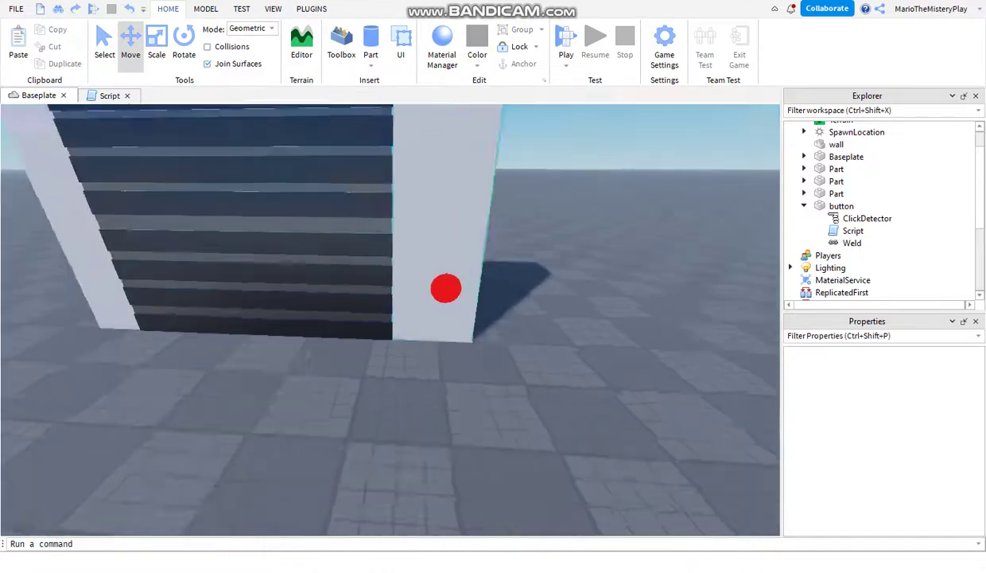
{"action": "key", "text": "s"}
{"action": "left_click_drag", "start_coordinate": [147, 161], "coordinate": [456, 352]}
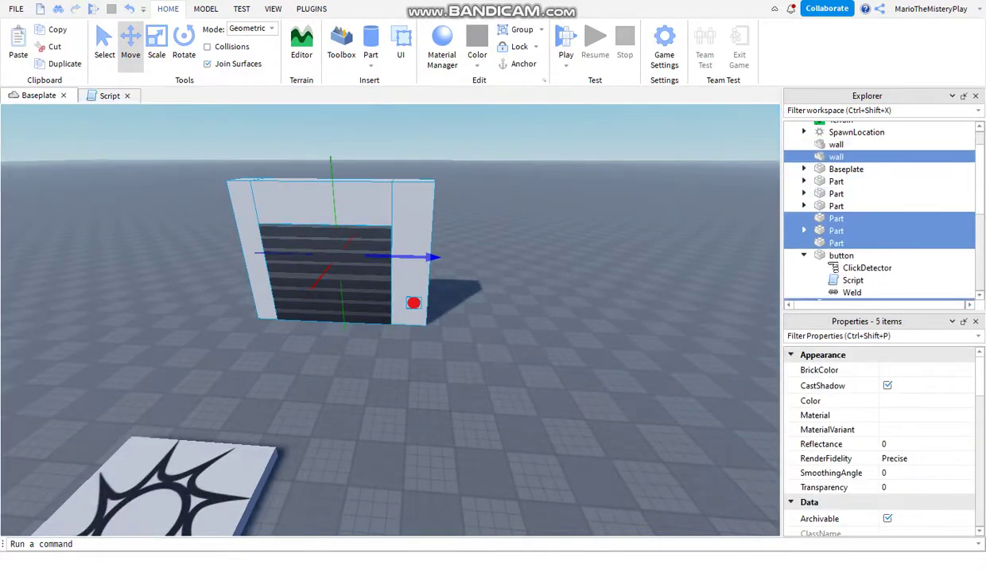
{"action": "key", "text": "a"}
{"action": "key", "text": "w"}
{"action": "left_click", "coordinate": [484, 312]}
{"action": "key", "text": "w"}
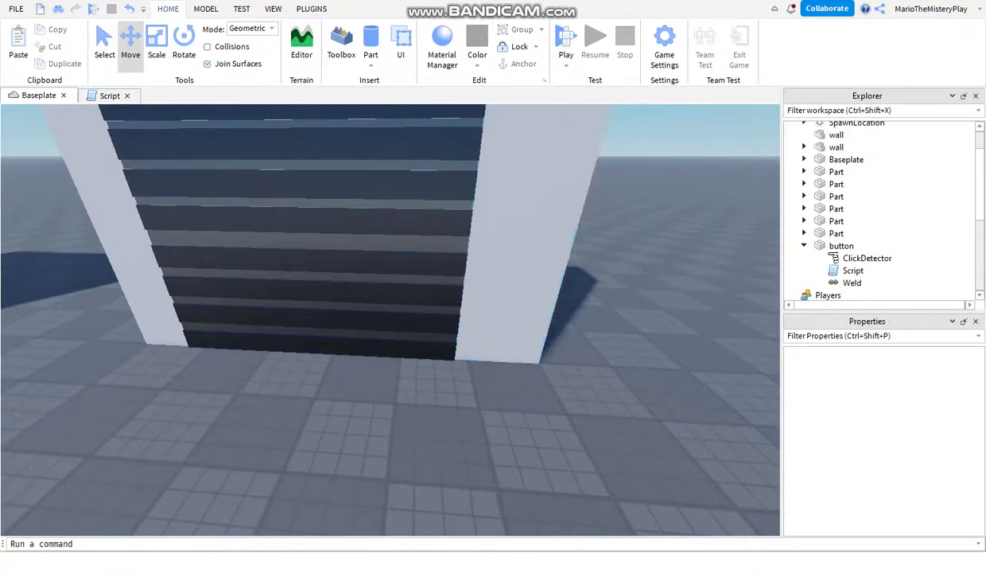
{"action": "key", "text": "s"}
{"action": "left_click", "coordinate": [477, 310]}
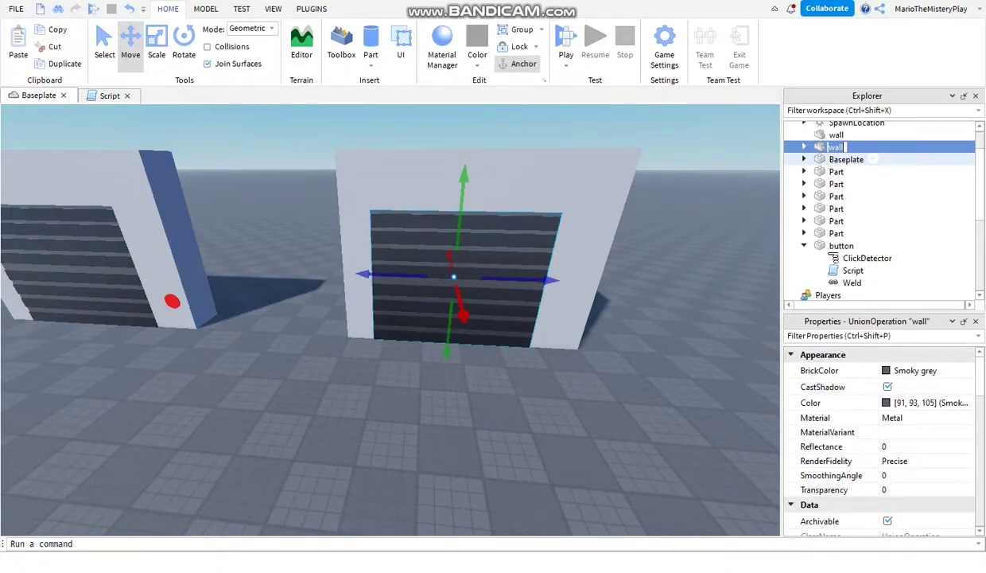
{"action": "type", "text": "2"}
{"action": "key", "text": "Return"}
Insert a new block part and resize it into a flat square pad
{"action": "left_click", "coordinate": [398, 438]}
{"action": "right_click_drag", "start_coordinate": [397, 437], "coordinate": [397, 358]}
{"action": "left_click", "coordinate": [370, 54]}
{"action": "left_click", "coordinate": [389, 81]}
{"action": "right_click_drag", "start_coordinate": [477, 319], "coordinate": [358, 318]}
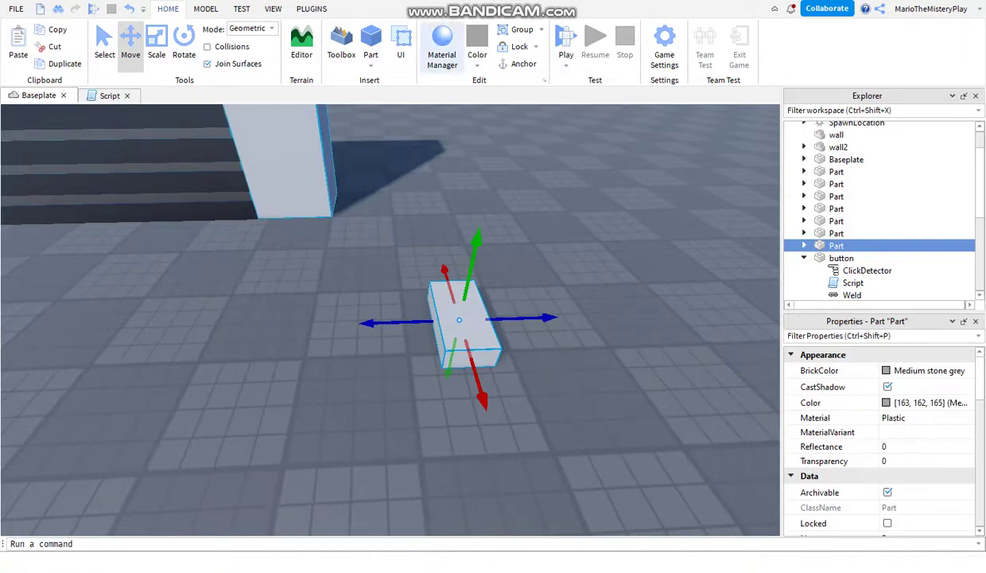
{"action": "scroll", "coordinate": [459, 320], "scroll_direction": "down", "scroll_amount": 5}
{"action": "left_click_drag", "start_coordinate": [191, 144], "coordinate": [684, 301]}
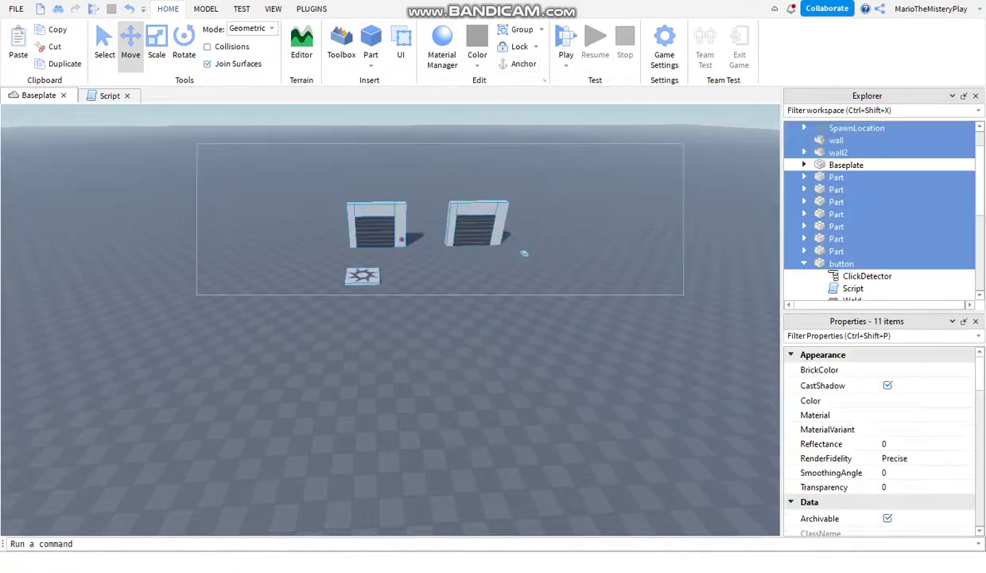
{"action": "left_click", "coordinate": [525, 231]}
{"action": "scroll", "coordinate": [524, 231], "scroll_direction": "up", "scroll_amount": 3}
{"action": "scroll", "coordinate": [517, 286], "scroll_direction": "up", "scroll_amount": 5}
{"action": "left_click", "coordinate": [462, 469]}
{"action": "key", "text": "f"}
{"action": "key", "text": "ctrl+3"}
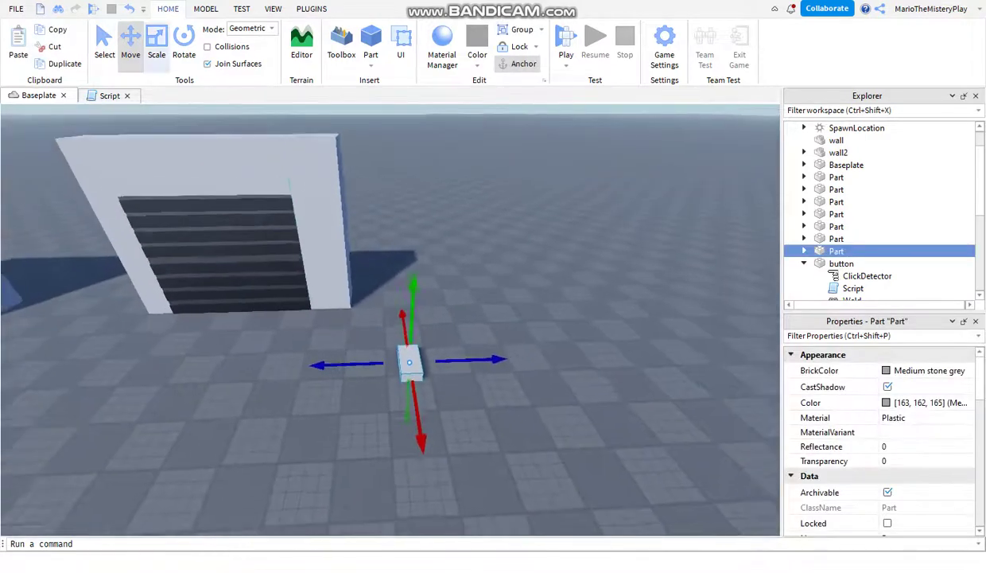
{"action": "left_click_drag", "start_coordinate": [441, 360], "coordinate": [509, 356]}
{"action": "left_click_drag", "start_coordinate": [422, 389], "coordinate": [430, 433]}
Make the pad semi-transparent, bright green, non-collidable, and name it touchpart
{"action": "left_click", "coordinate": [899, 461]}
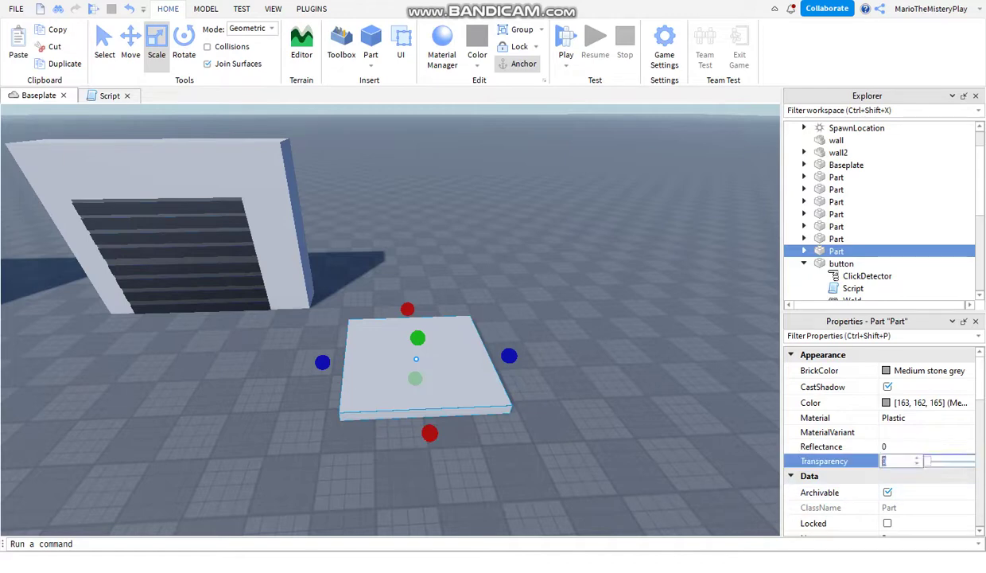
{"action": "left_click_drag", "start_coordinate": [927, 461], "coordinate": [928, 461]}
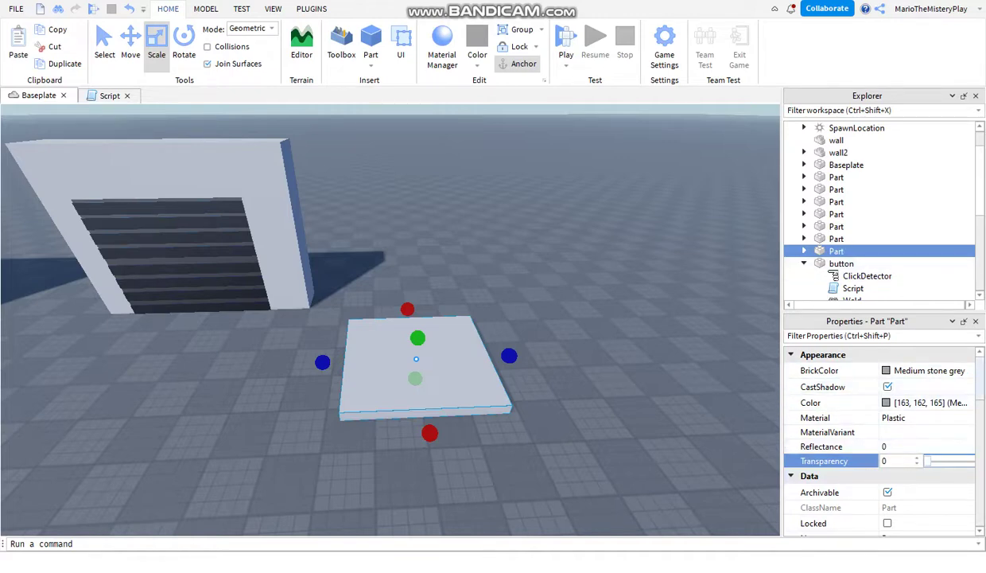
{"action": "left_click_drag", "start_coordinate": [928, 461], "coordinate": [946, 461]}
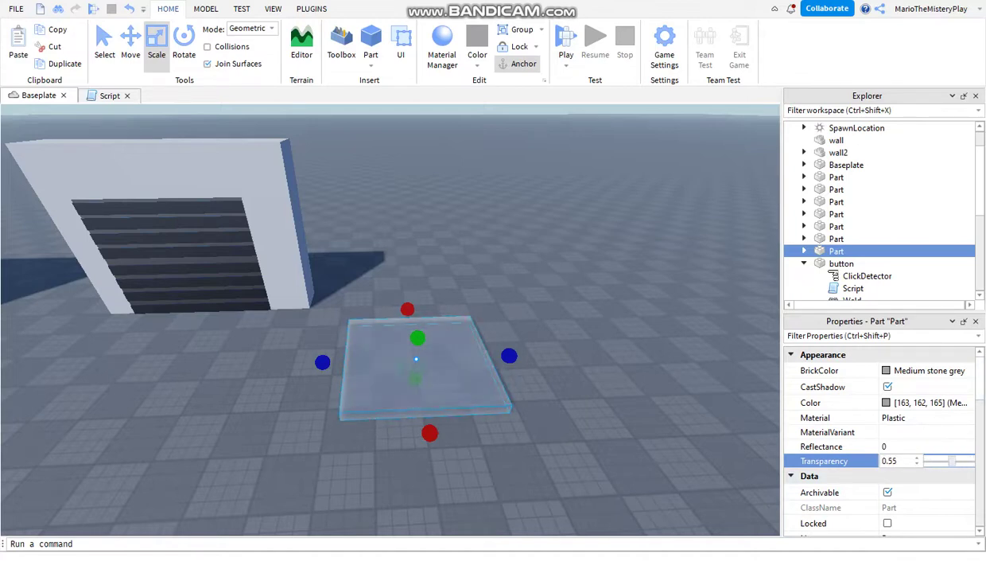
{"action": "left_click", "coordinate": [922, 370]}
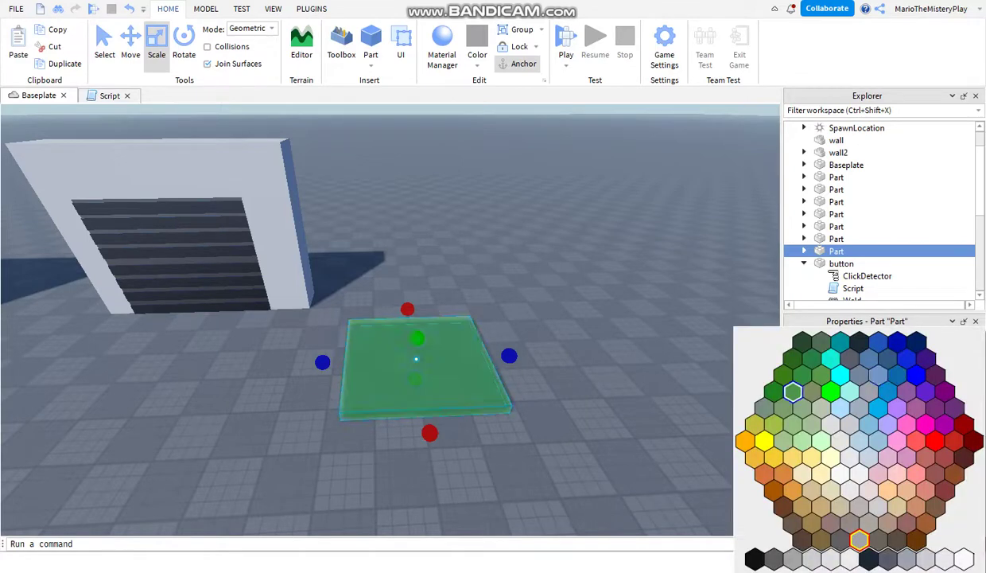
{"action": "left_click", "coordinate": [807, 381]}
{"action": "scroll", "coordinate": [875, 446], "scroll_direction": "down", "scroll_amount": 2}
{"action": "scroll", "coordinate": [875, 445], "scroll_direction": "down", "scroll_amount": 4}
{"action": "scroll", "coordinate": [875, 445], "scroll_direction": "down", "scroll_amount": 1}
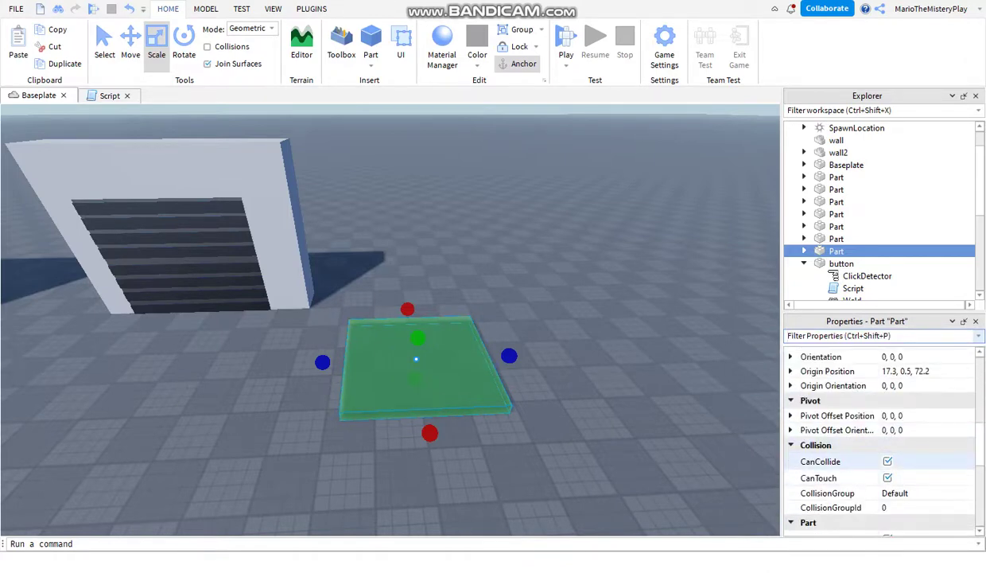
{"action": "left_click", "coordinate": [887, 462]}
{"action": "type", "text": "touchpa"}
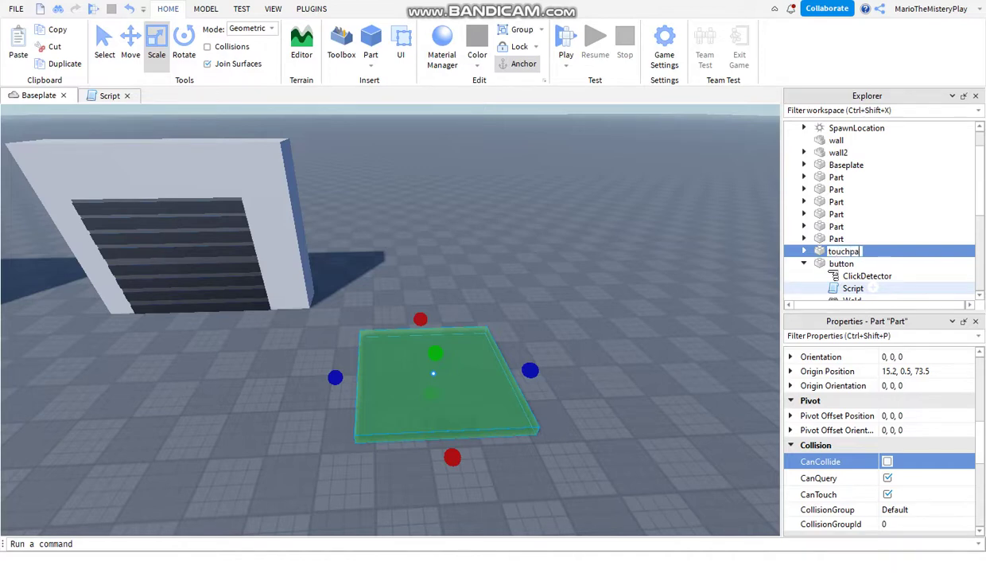
{"action": "type", "text": "rt"}
{"action": "key", "text": "Return"}
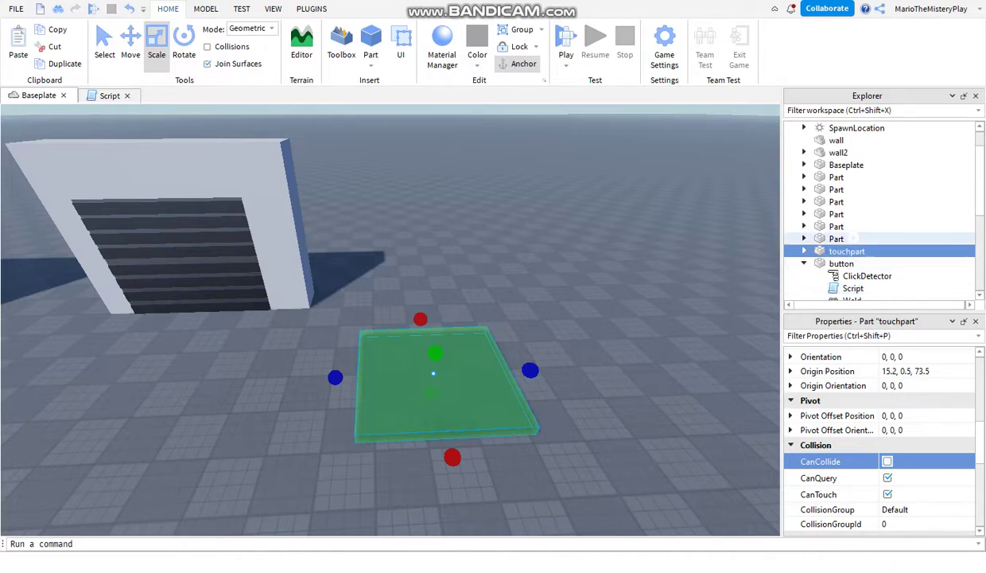
{"action": "left_click", "coordinate": [874, 251]}
Replace the touchpart script's default print line with the copied button script code
{"action": "left_click", "coordinate": [819, 310]}
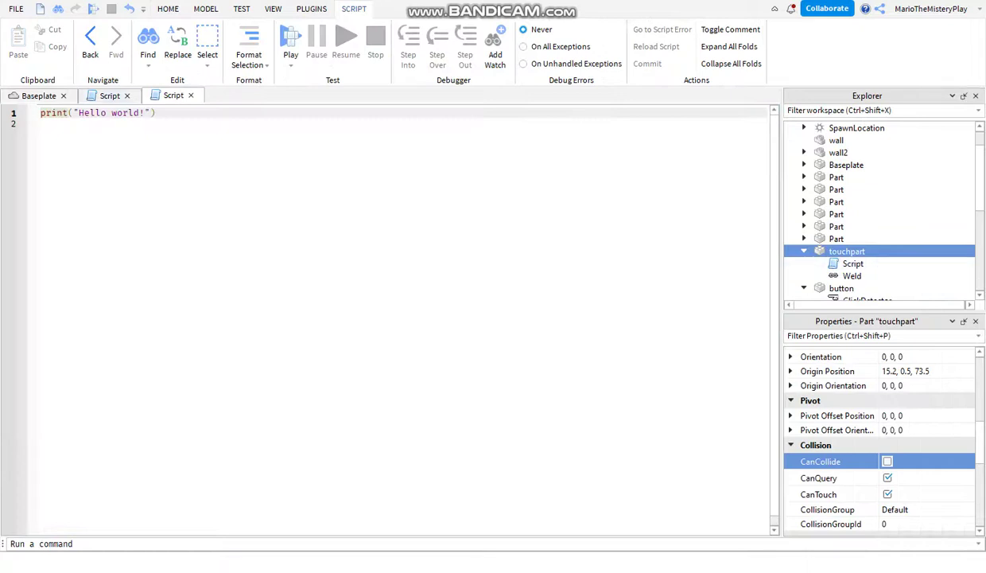
{"action": "key", "text": "ctrl+a"}
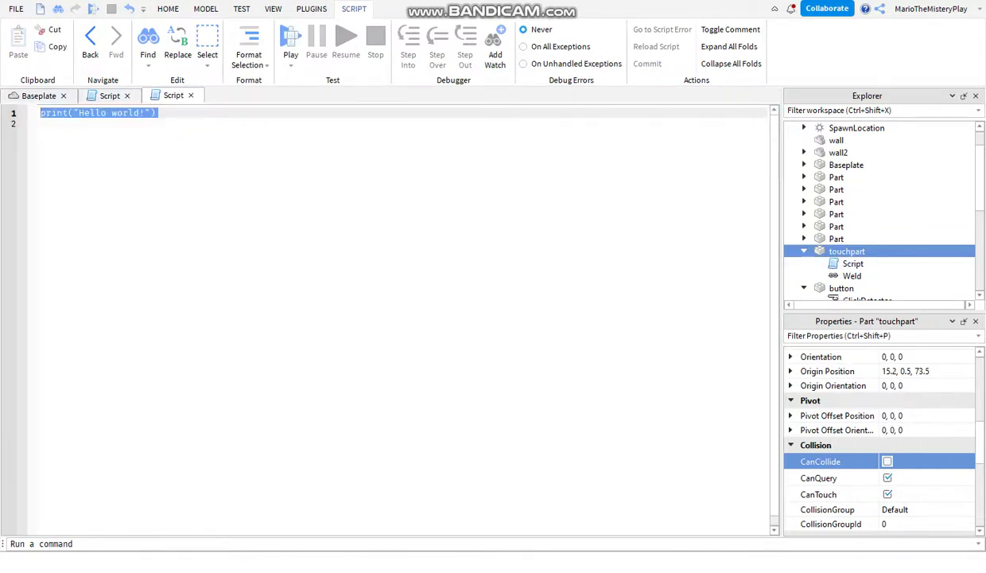
{"action": "key", "text": "BackSpace"}
{"action": "type", "text": "local click = workspace.button.ClickDetector -- the button local wall = workspace.wall -- dissapear wall  click.MouseClick:Connect(function() \twall:Destroy() end)"}
{"action": "key", "text": "shift+Up"}
{"action": "key", "text": "shift+Up"}
{"action": "key", "text": "shift+Up"}
{"action": "key", "text": "shift+Up"}
{"action": "key", "text": "shift+Home"}
{"action": "key", "text": "ctrl+c"}
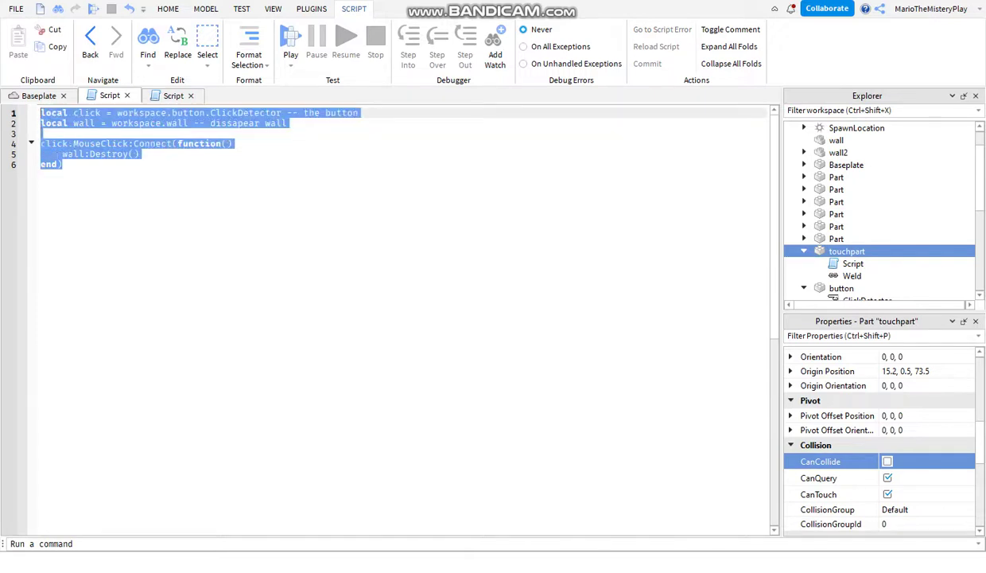
{"action": "key", "text": "ctrl+Tab"}
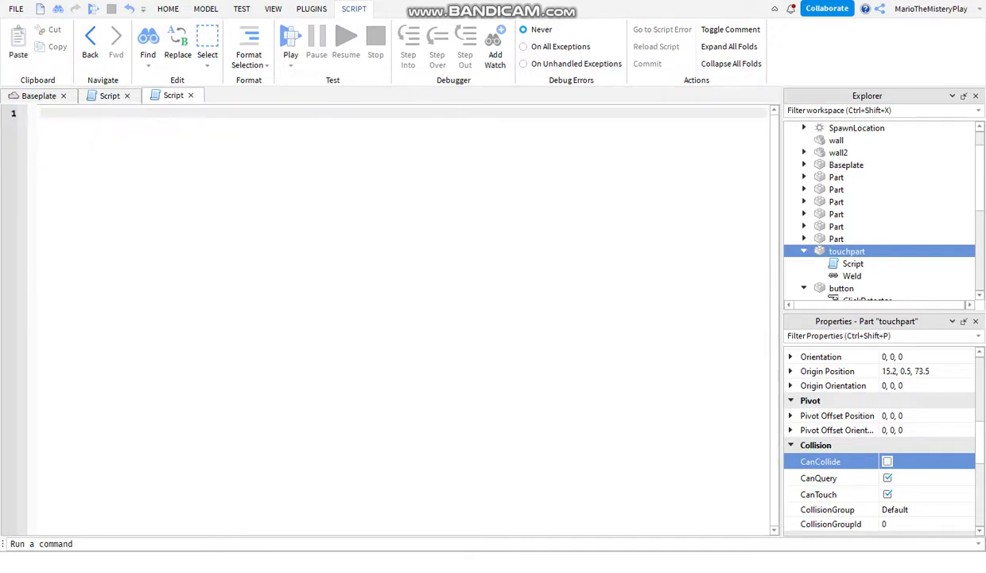
{"action": "key", "text": "ctrl+v"}
{"action": "key", "text": "ctrl+Home"}
Rename the click variable to touch and point it at workspace.touchpart
{"action": "key", "text": "ctrl+Right"}
{"action": "key", "text": "ctrl+shift+Right"}
{"action": "type", "text": "to"}
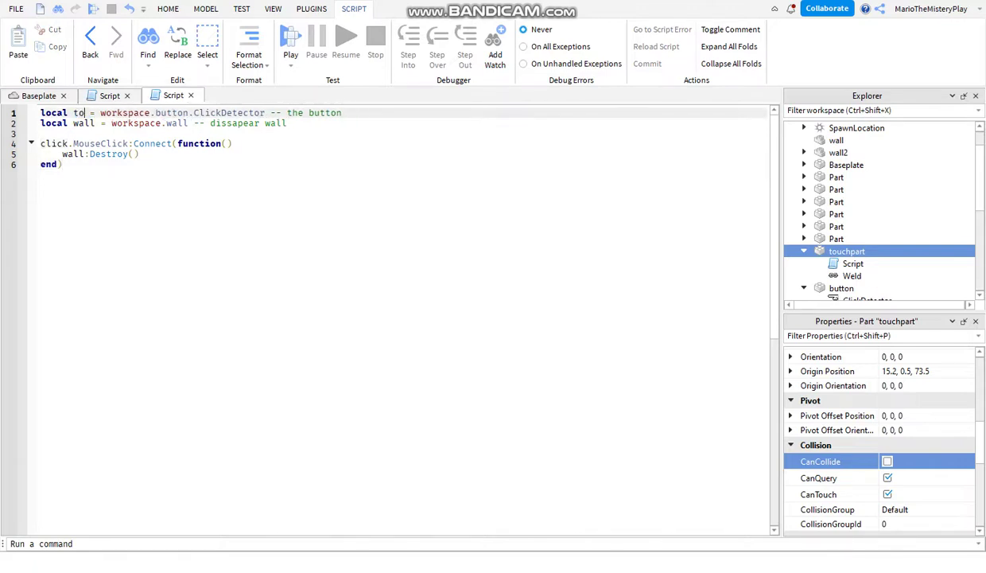
{"action": "type", "text": "uch"}
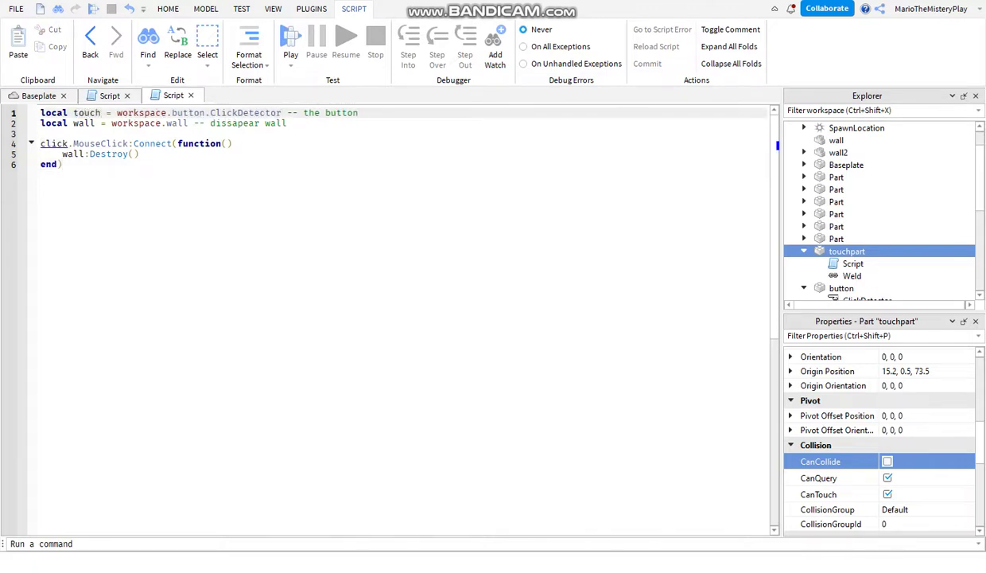
{"action": "key", "text": "ctrl+shift+Right"}
{"action": "key", "text": "ctrl+shift+Right"}
{"action": "type", "text": "touch"}
{"action": "key", "text": "Tab"}
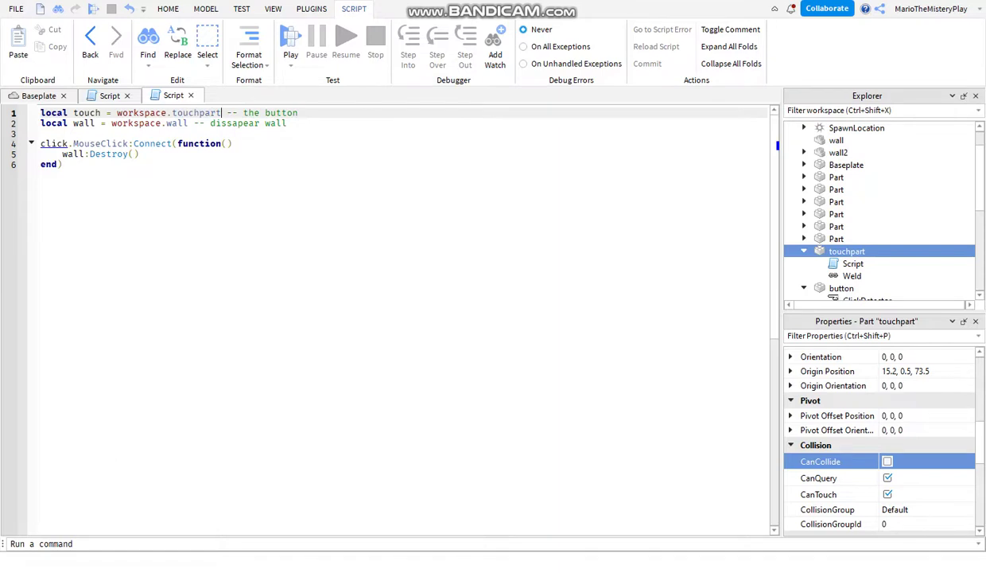
{"action": "left_click", "coordinate": [66, 144]}
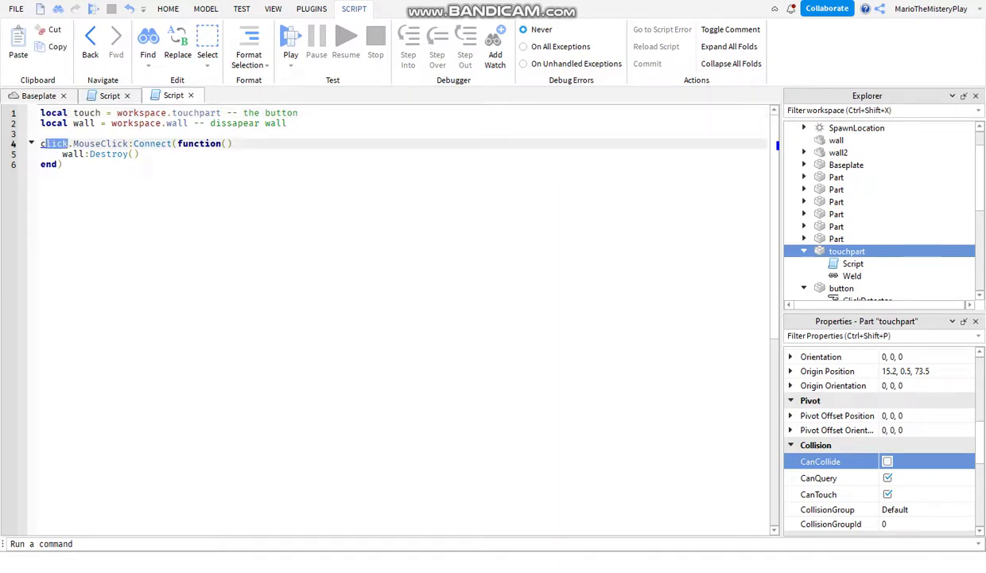
{"action": "type", "text": "touch"}
{"action": "key", "text": "Tab"}
Change the wall reference to wall2
{"action": "left_click", "coordinate": [163, 123]}
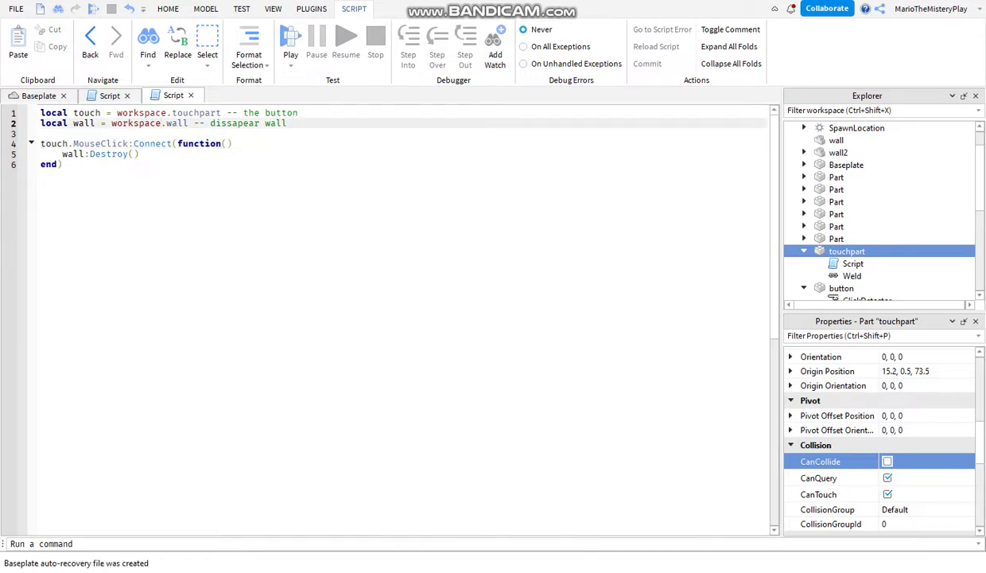
{"action": "type", "text": "1"}
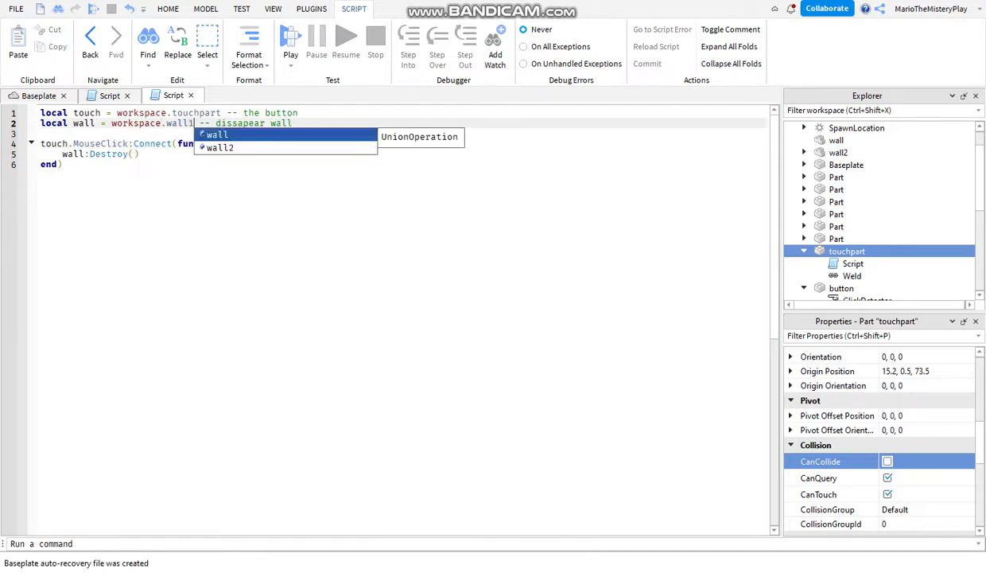
{"action": "key", "text": "BackSpace"}
{"action": "type", "text": "2"}
{"action": "key", "text": "Escape"}
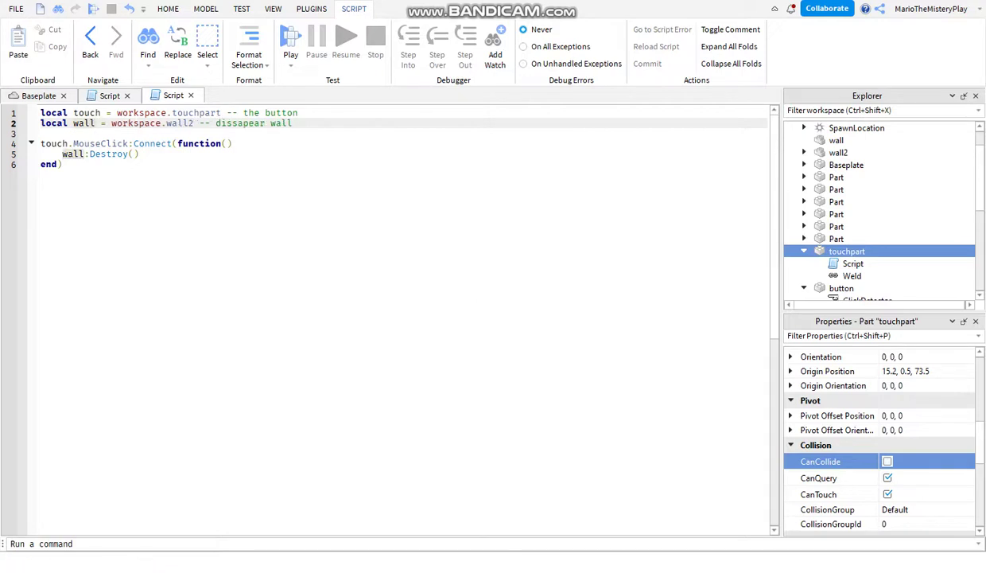
{"action": "type", "text": "2"}
Change the MouseClick event to Touched
{"action": "left_click", "coordinate": [82, 153]}
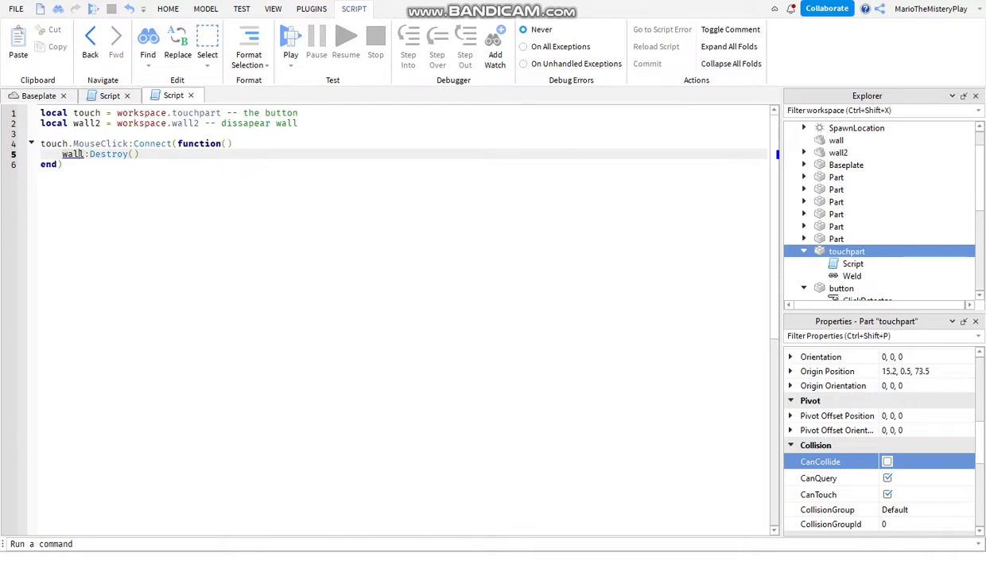
{"action": "type", "text": "2"}
{"action": "left_click_drag", "start_coordinate": [73, 143], "coordinate": [106, 143]}
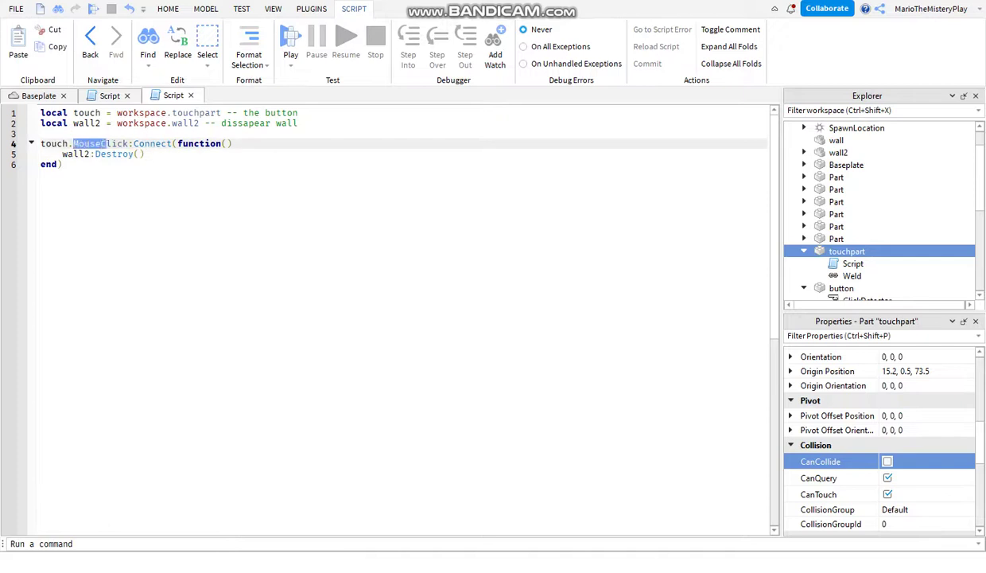
{"action": "type", "text": "To"}
{"action": "key", "text": "Tab"}
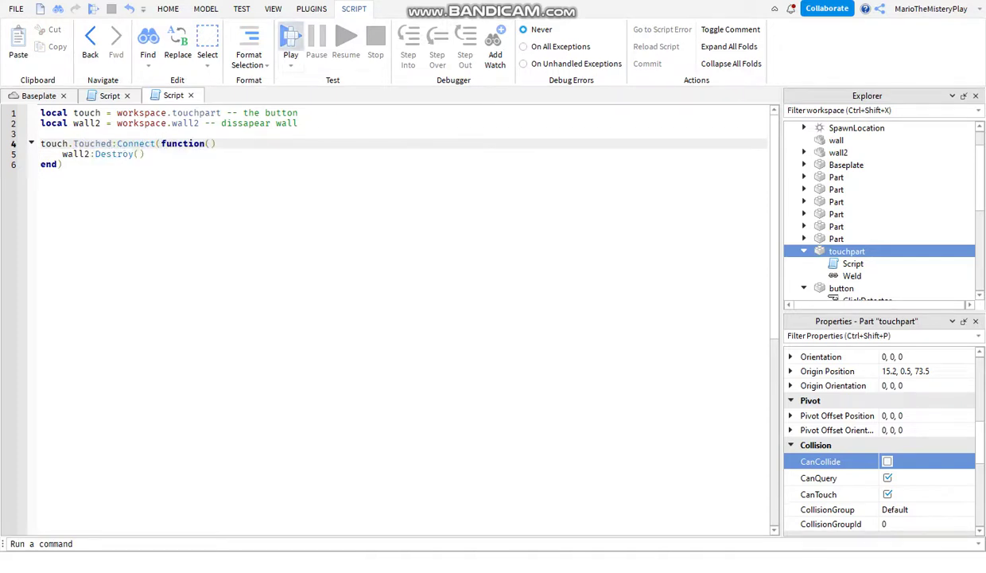
{"action": "left_click", "coordinate": [290, 38]}
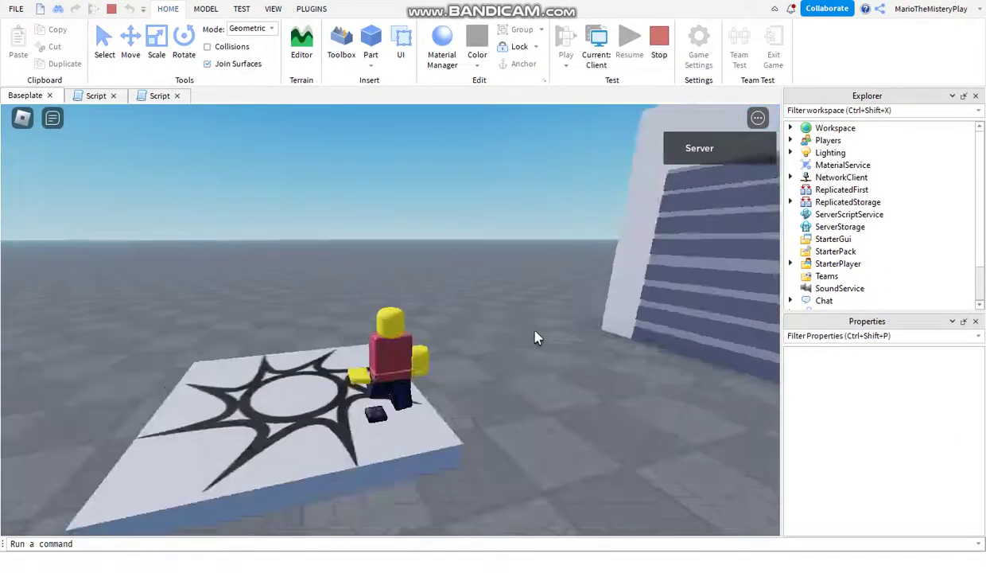
In the playtest, click the red button to remove the first wall and walk through
{"action": "right_click_drag", "start_coordinate": [535, 335], "coordinate": [534, 286]}
{"action": "key", "text": "w"}
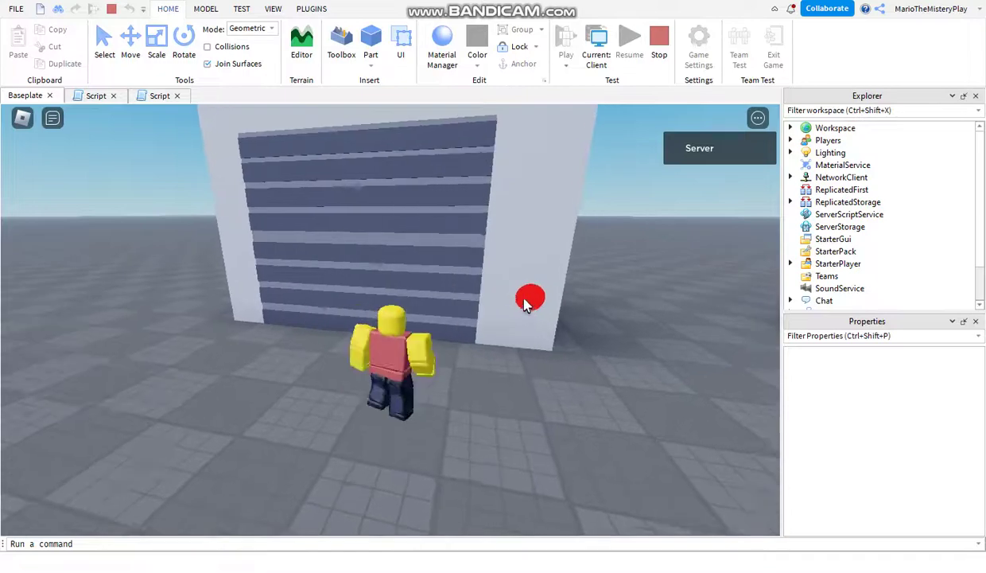
{"action": "left_click", "coordinate": [488, 325]}
{"action": "key", "text": "w"}
Step onto the green pad to remove the second wall, then stop the playtest
{"action": "key", "text": "w"}
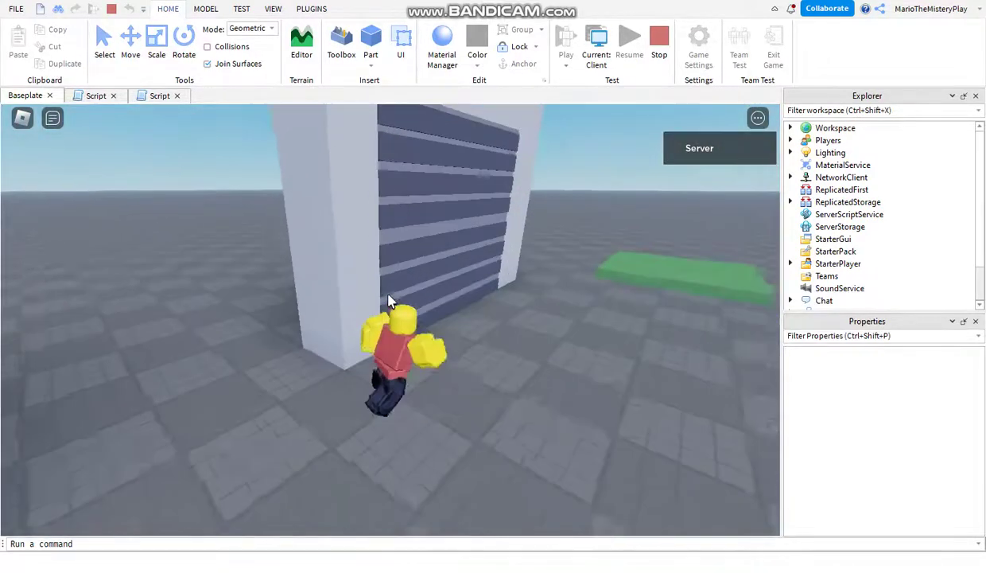
{"action": "right_click_drag", "start_coordinate": [390, 301], "coordinate": [390, 300]}
{"action": "key", "text": "w"}
{"action": "right_click_drag", "start_coordinate": [407, 287], "coordinate": [408, 286]}
{"action": "key", "text": "w"}
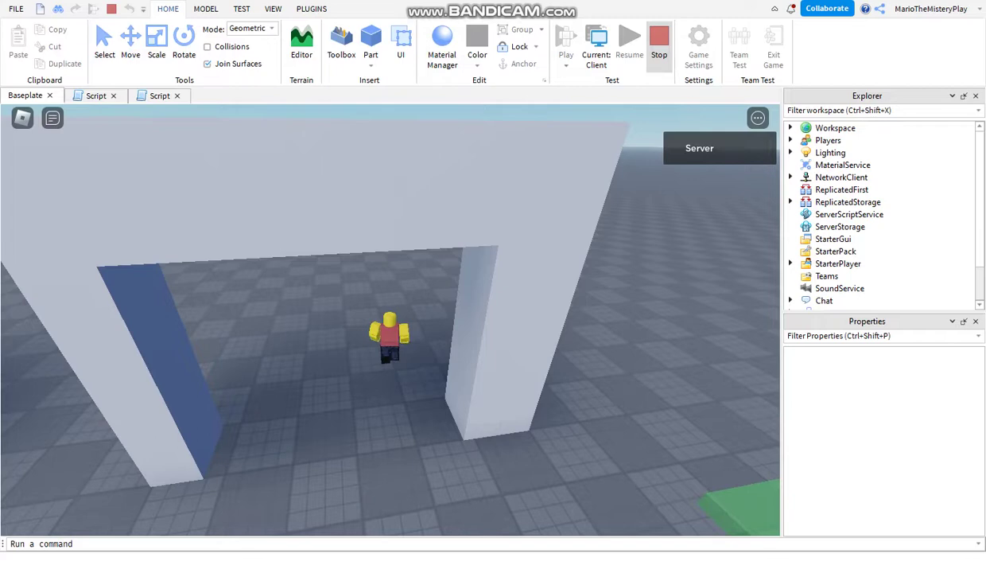
{"action": "left_click", "coordinate": [658, 47]}
{"action": "mouse_move", "coordinate": [74, 143]}
{"action": "left_mouse_down"}
{"action": "mouse_move", "coordinate": [62, 164]}
{"action": "mouse_move", "coordinate": [40, 143]}
{"action": "left_mouse_up"}
{"action": "left_click_drag", "start_coordinate": [297, 112], "coordinate": [276, 113]}
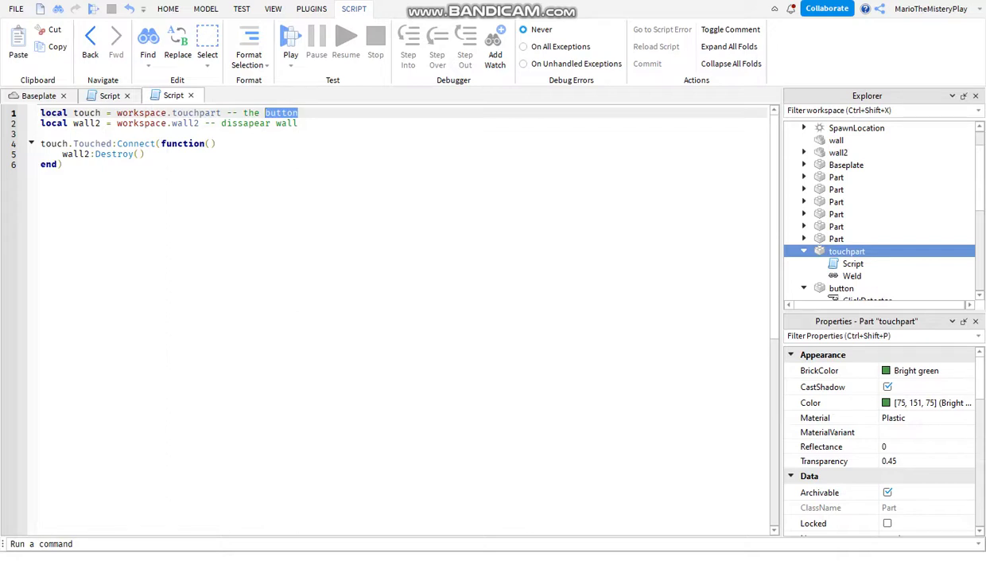
Reword the line 1 comment from 'button' to 'the touch part'
{"action": "type", "text": "to"}
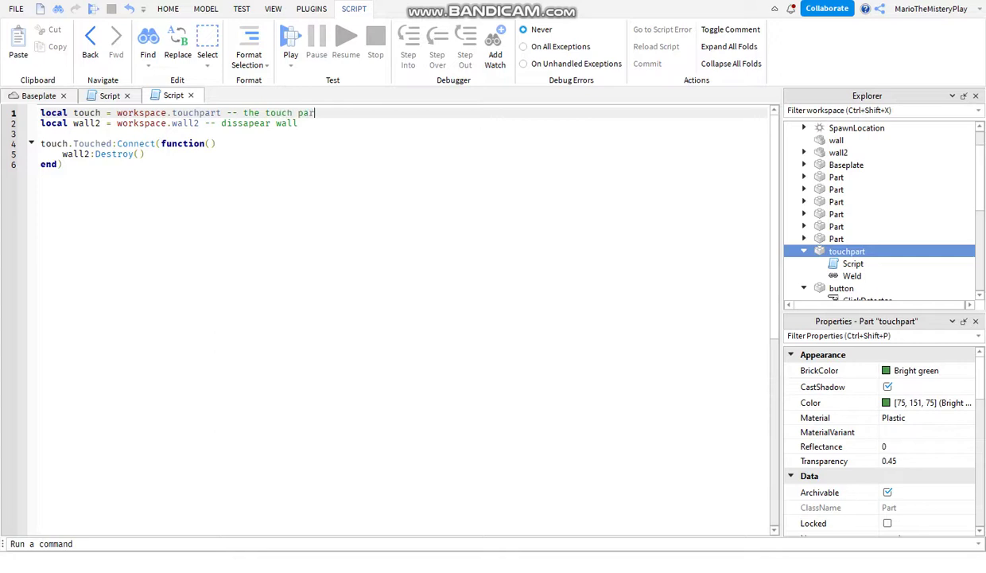
{"action": "key", "text": "Down"}
{"action": "left_click_drag", "start_coordinate": [288, 123], "coordinate": [288, 113]}
{"action": "key", "text": "Down"}
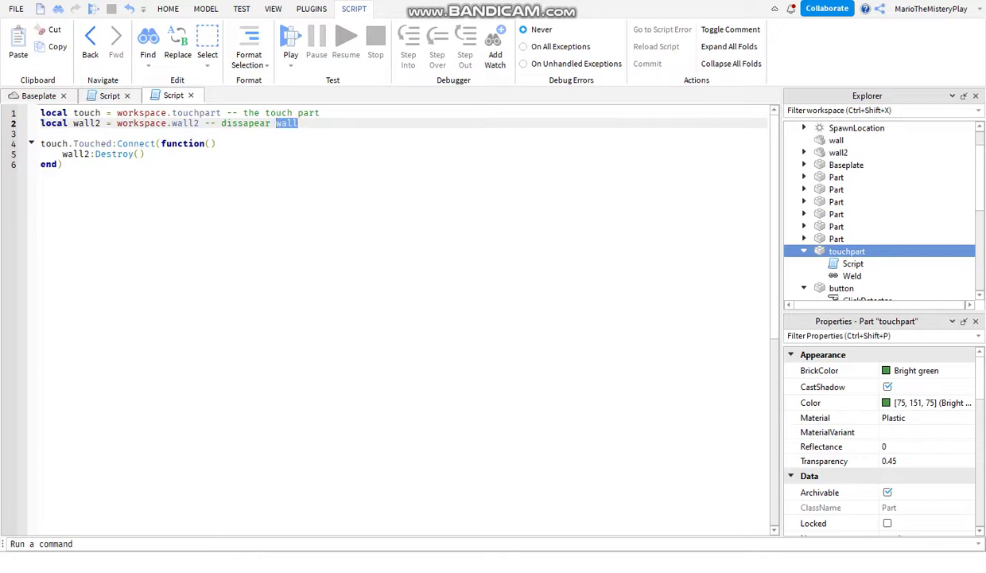
Close both Script tabs to return to the 3D scene
{"action": "left_click", "coordinate": [190, 95]}
{"action": "key", "text": "ctrl+a"}
{"action": "right_click", "coordinate": [477, 342]}
{"action": "key", "text": "Escape"}
{"action": "scroll", "coordinate": [398, 159], "scroll_direction": "up", "scroll_amount": 2}
{"action": "left_click", "coordinate": [126, 96]}
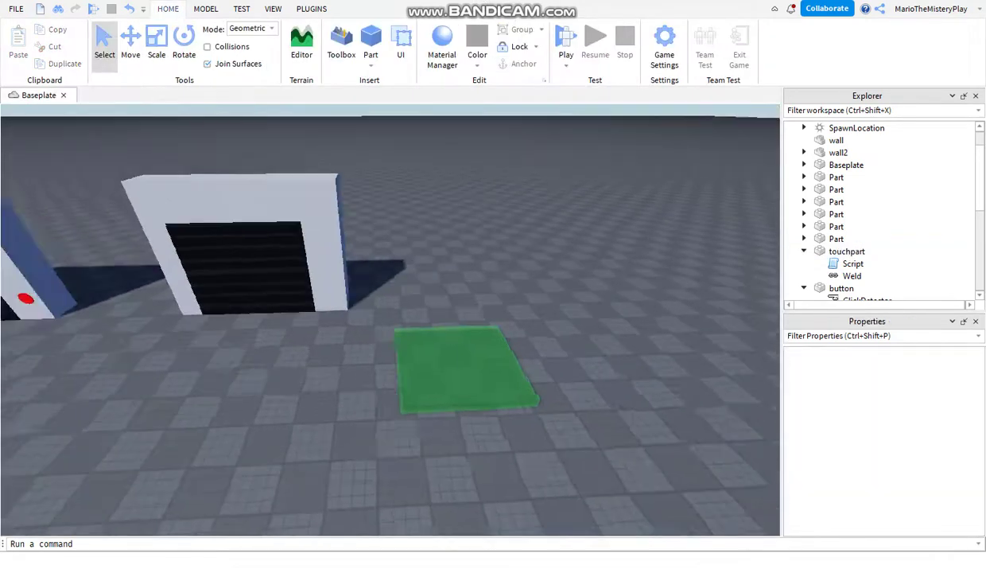
Run a new playtest and walk the character past the red-button wall toward the green pad
{"action": "left_click", "coordinate": [565, 42]}
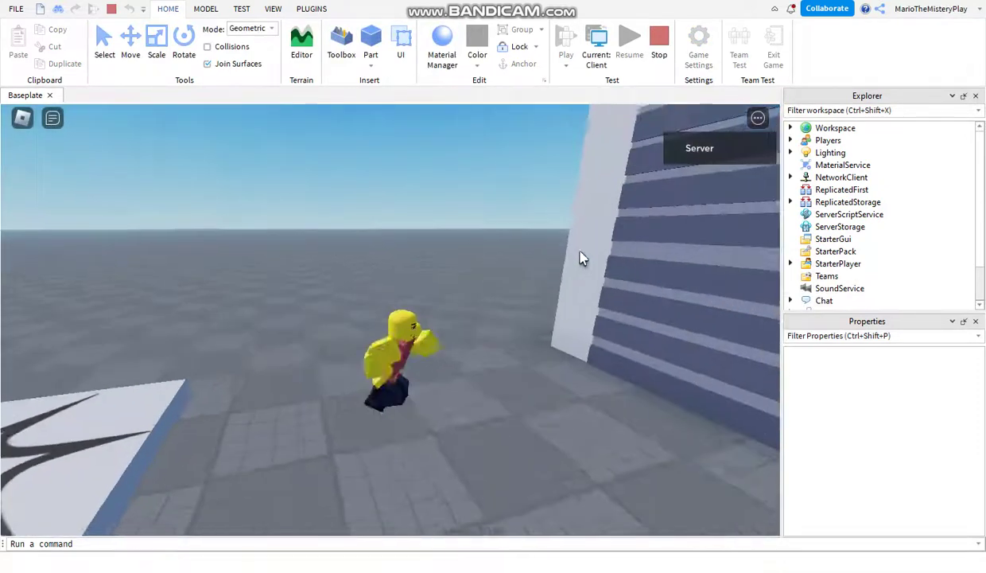
{"action": "right_click_drag", "start_coordinate": [581, 258], "coordinate": [494, 242]}
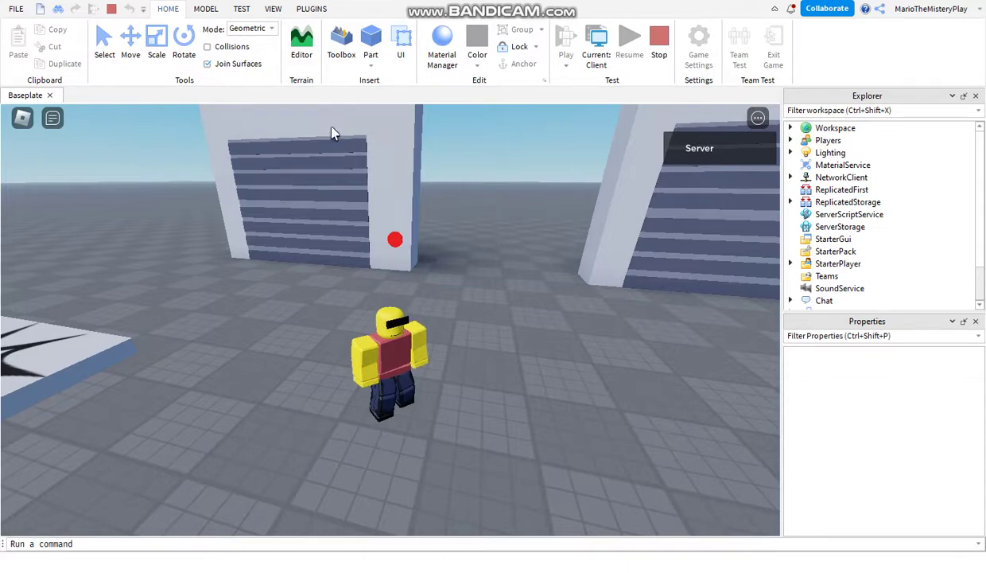
{"action": "key", "text": "w"}
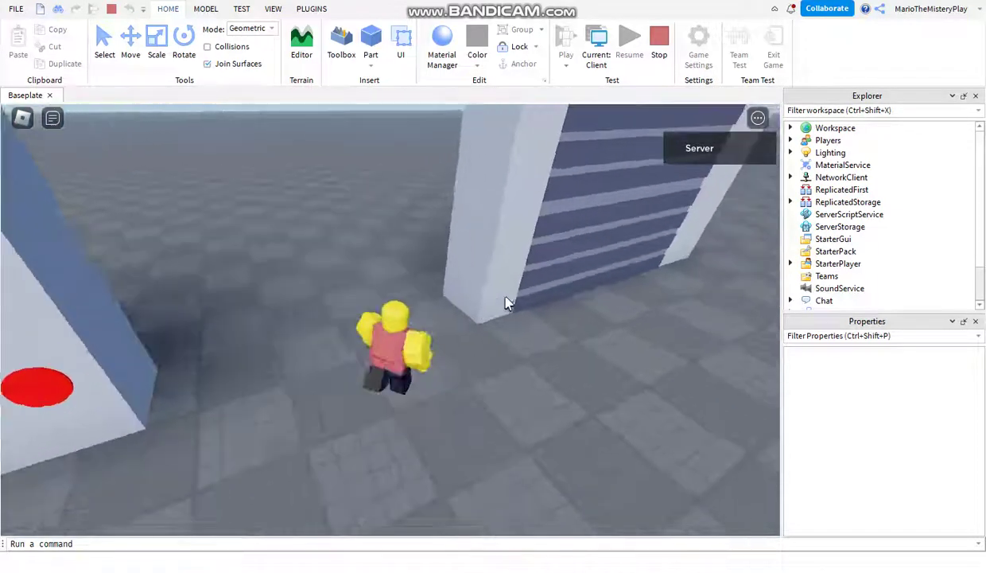
{"action": "key", "text": "w"}
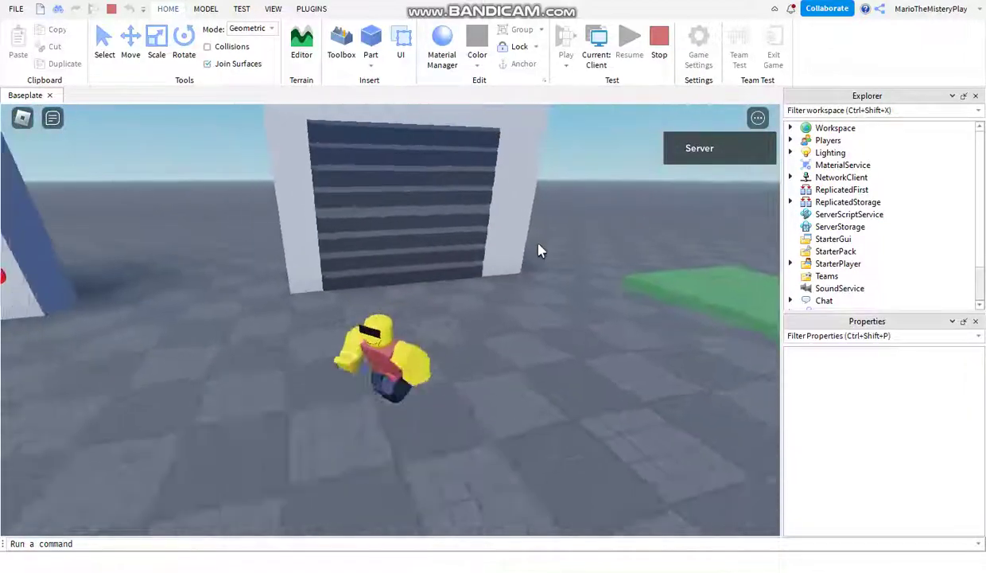
{"action": "right_click_drag", "start_coordinate": [538, 251], "coordinate": [446, 250]}
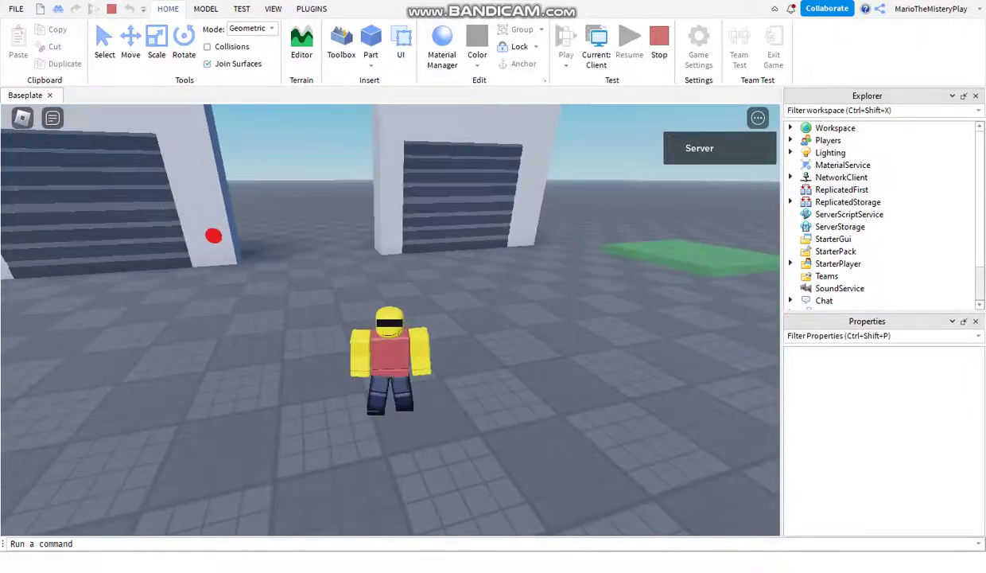